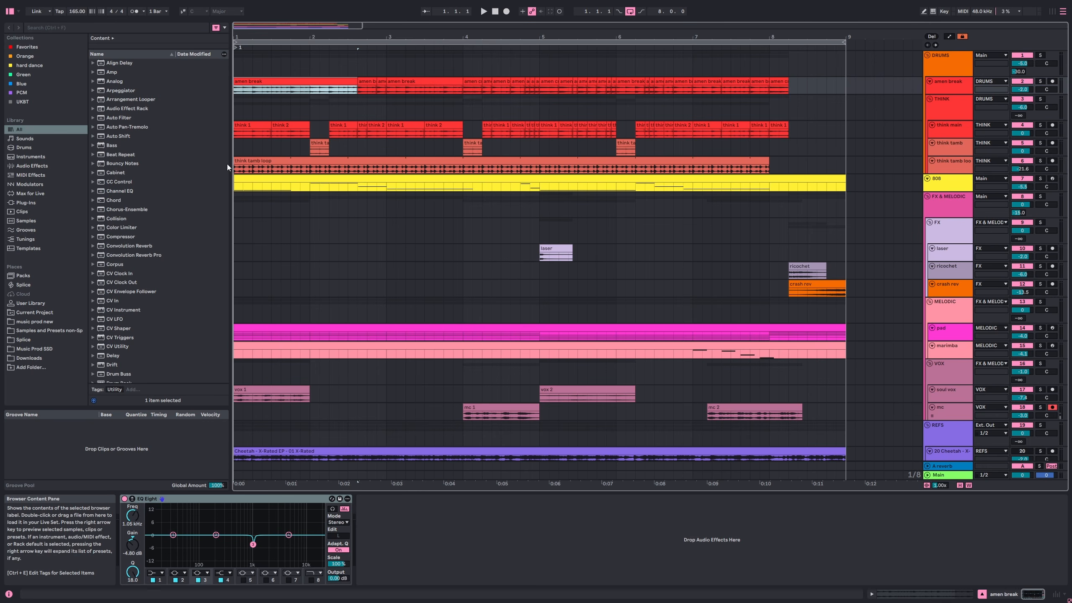
- Solo the DRUMS group and play the arrangement from the beginning
click(239, 178)
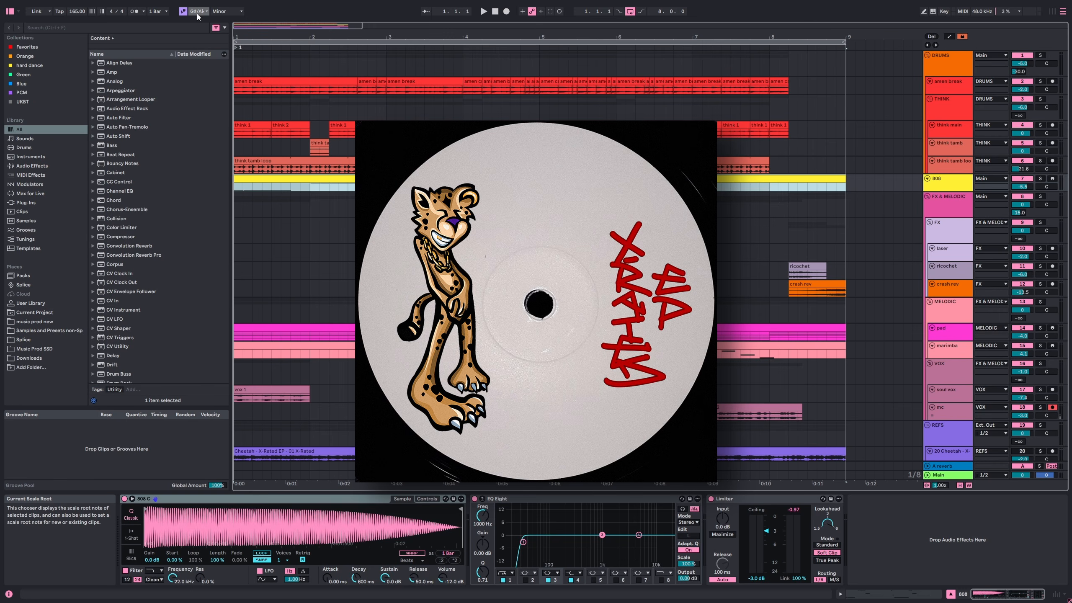
click(941, 69)
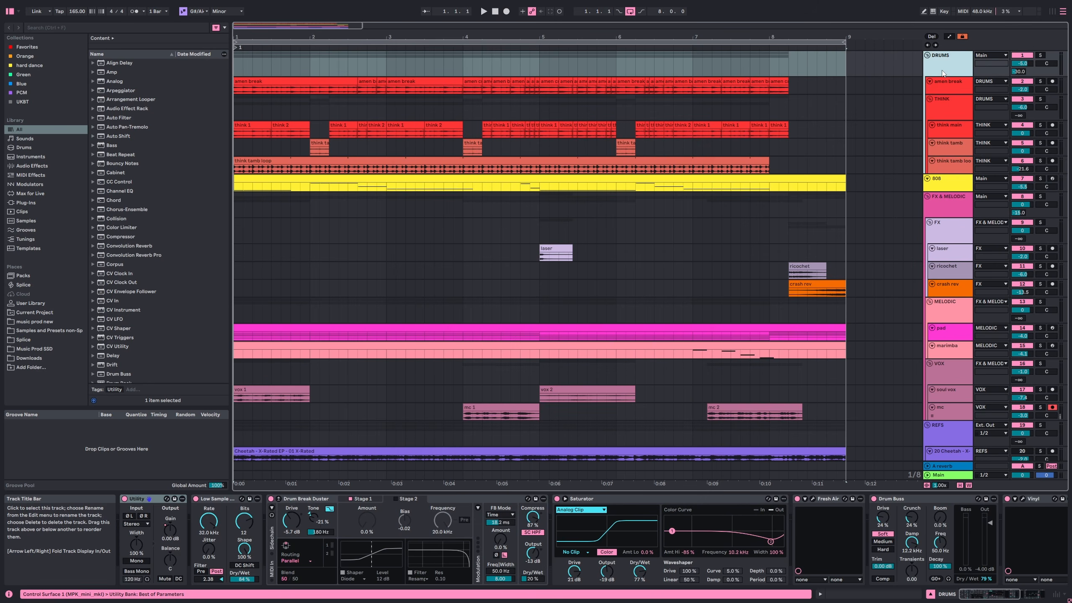
click(1040, 56)
key(space)
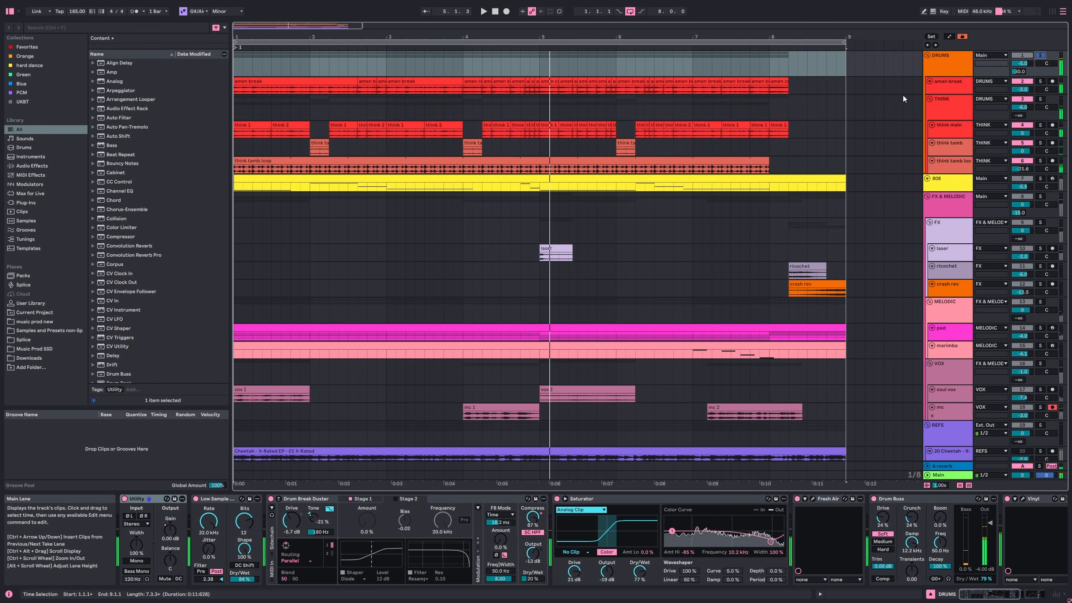
- Show the devices of the amen break track and the THINK group, and select a stretch of the amen break chops
click(948, 91)
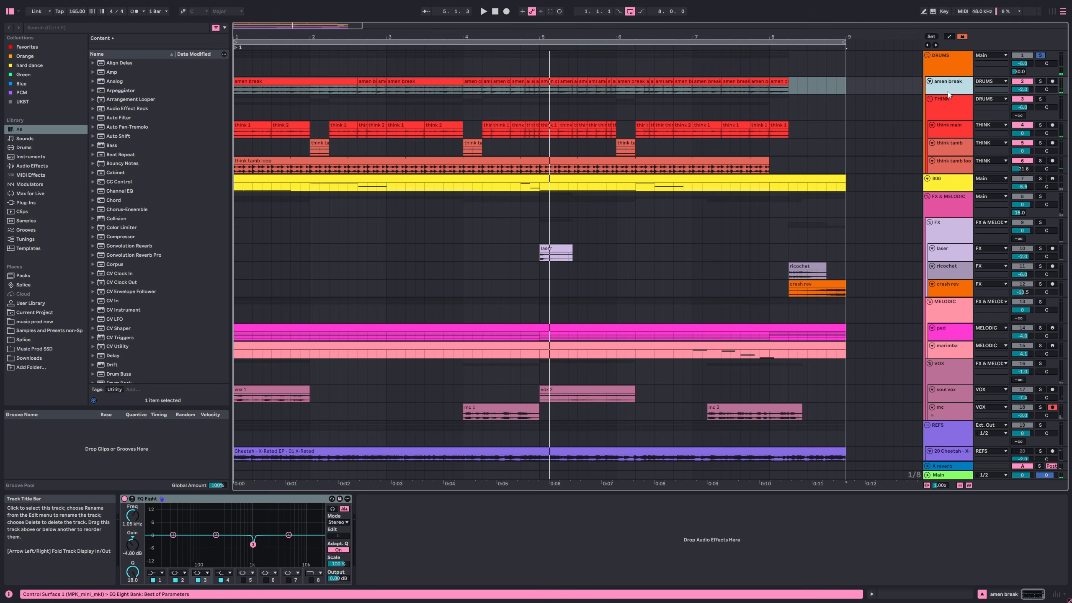
click(953, 105)
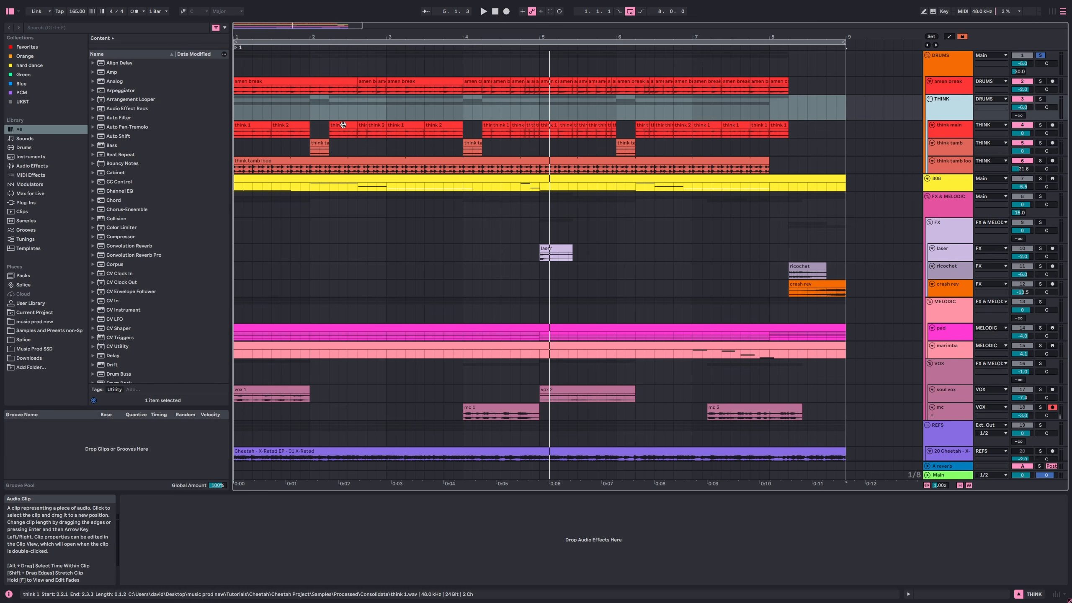
double_click(538, 82)
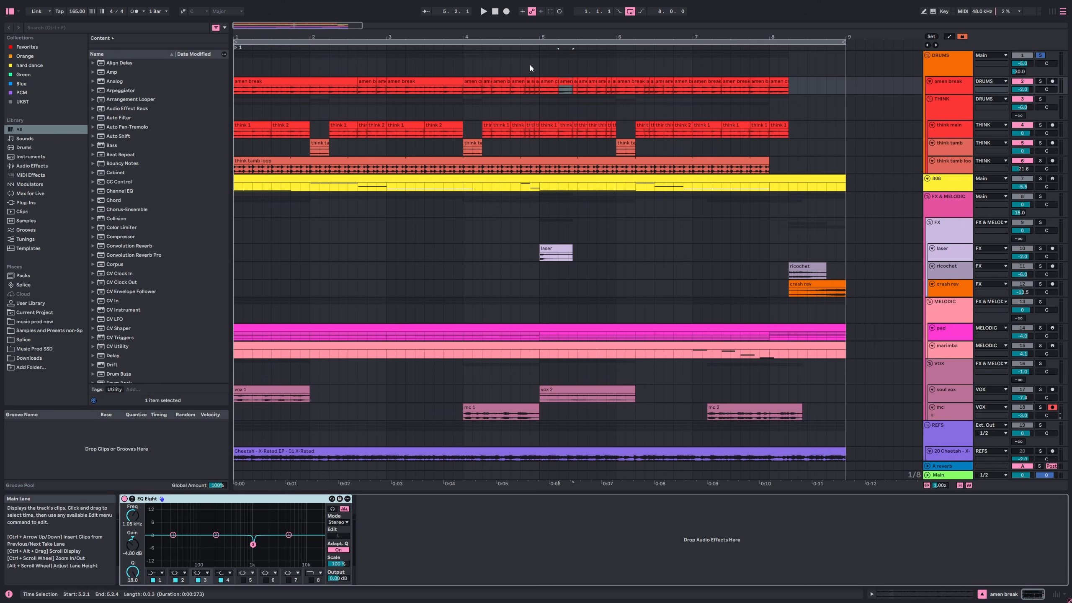
- Play the soloed drums from 4.4.1 and stop playback within bar 6
click(522, 62)
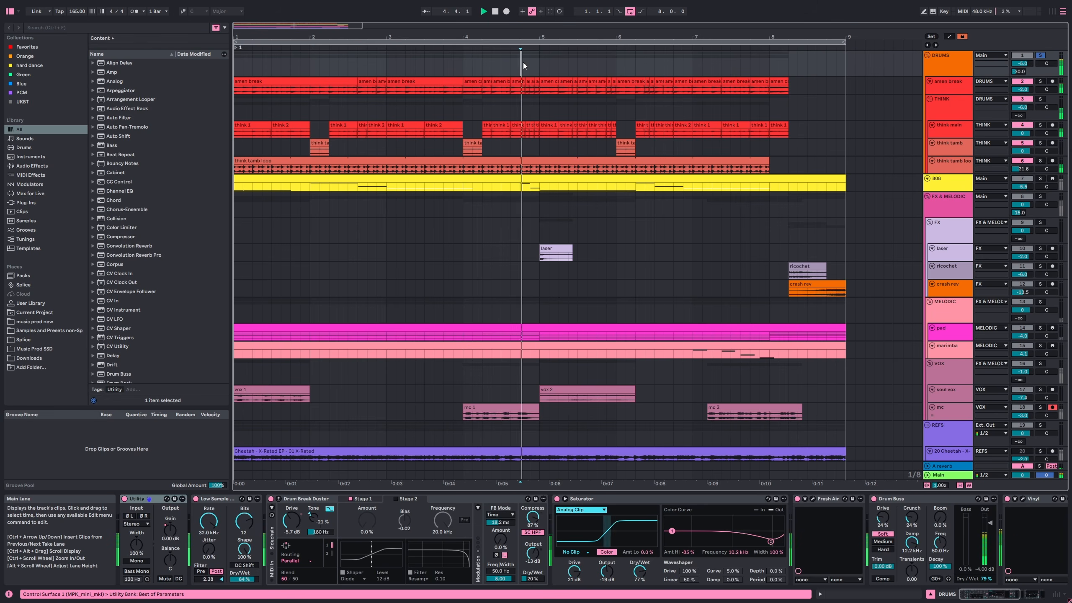
key(space)
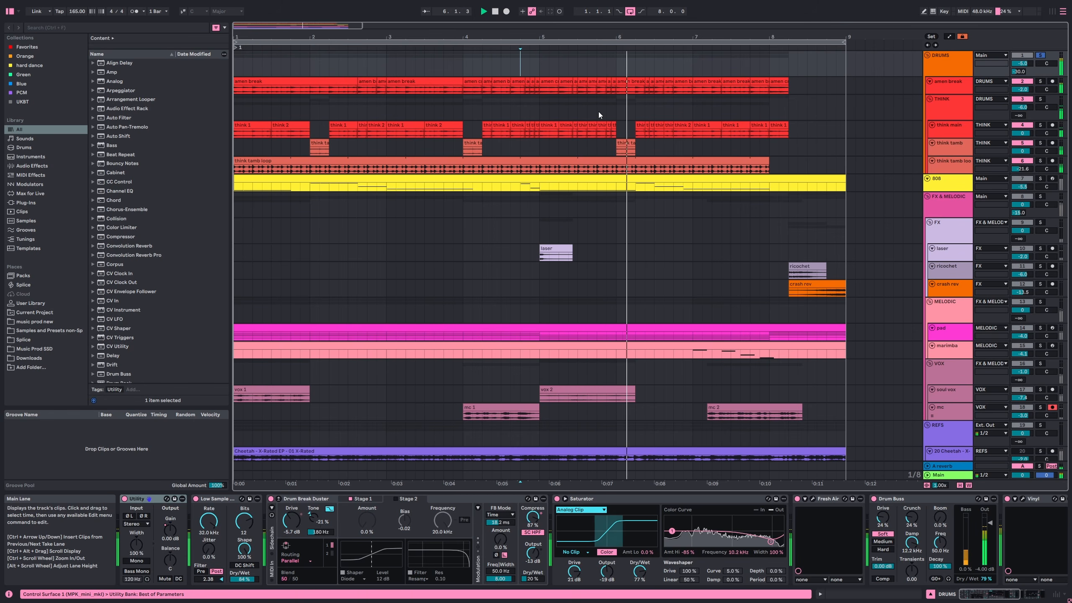
key(space)
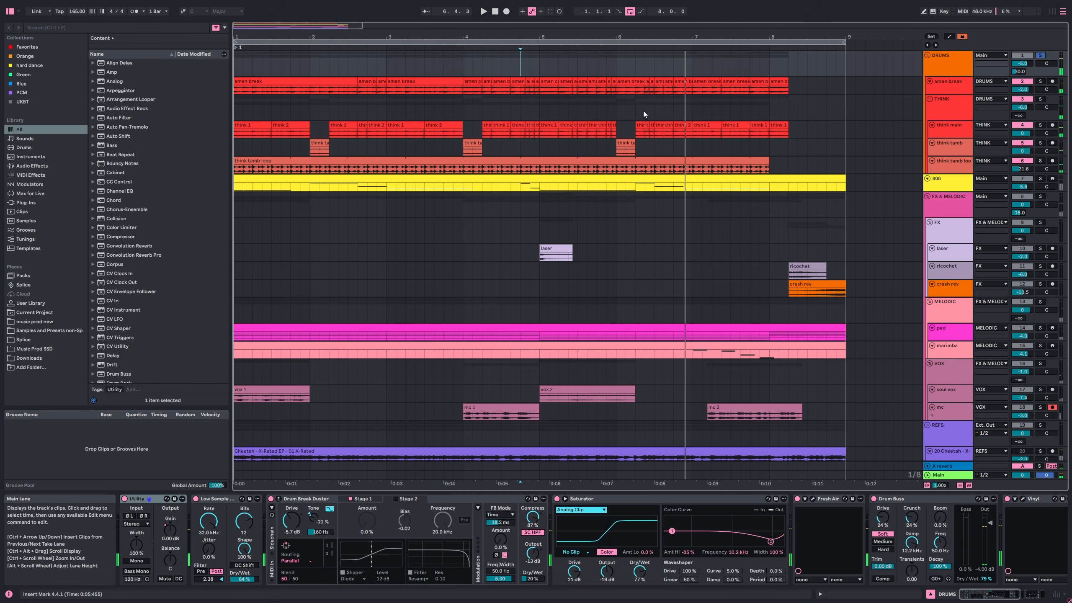
- Audition the soloed drums from the amen break clip at 7.1.1, and select the reversed amen break clip that follows it
drag(694, 89, 721, 89)
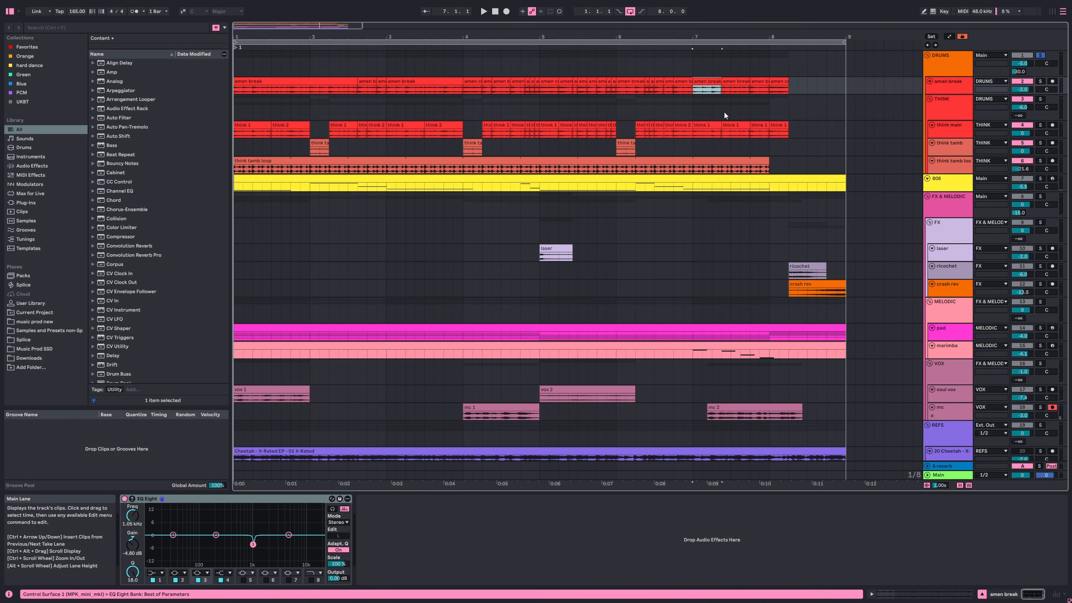
key(space)
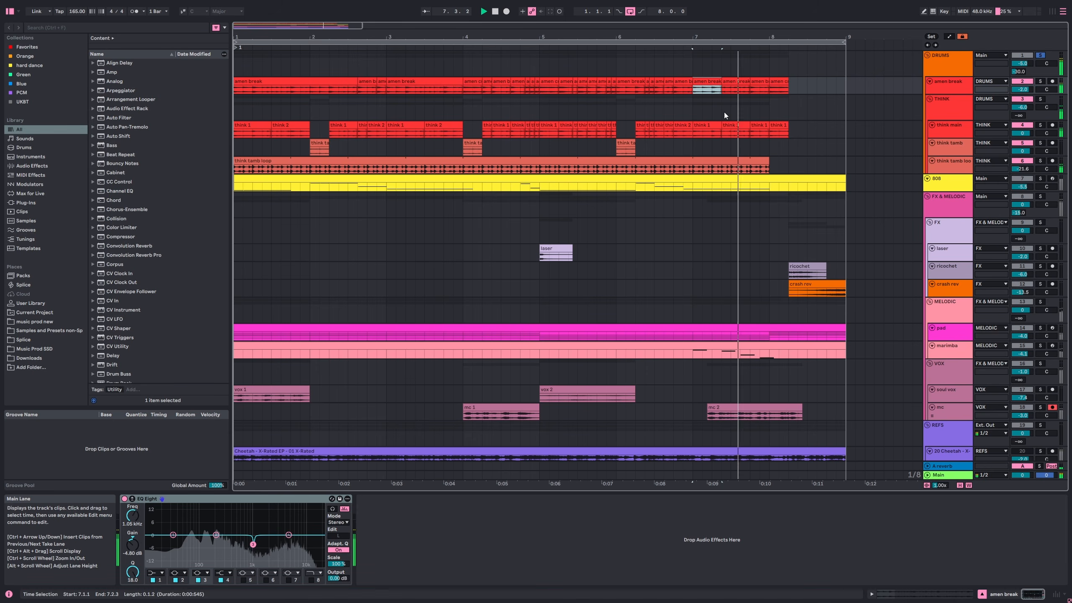
click(732, 83)
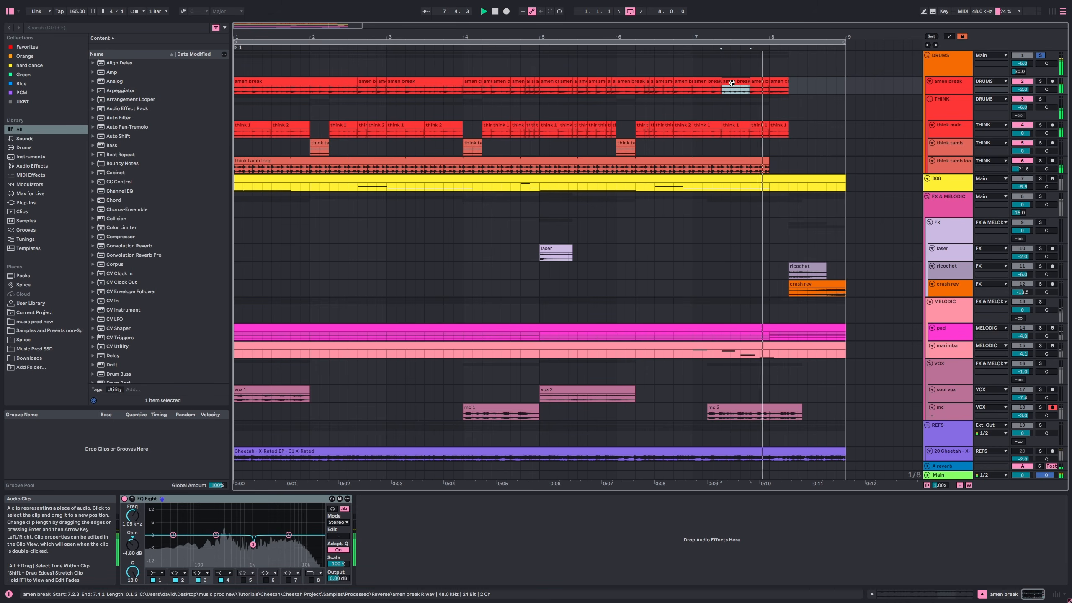
key(space)
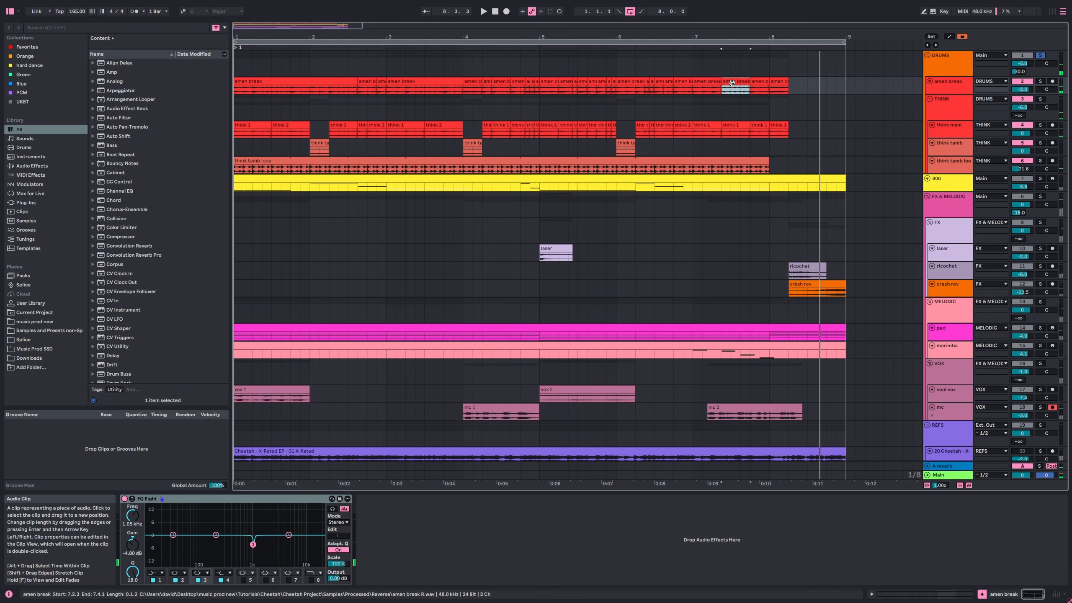
- Solo the think tamb loop track and play its clip from the beginning
click(946, 164)
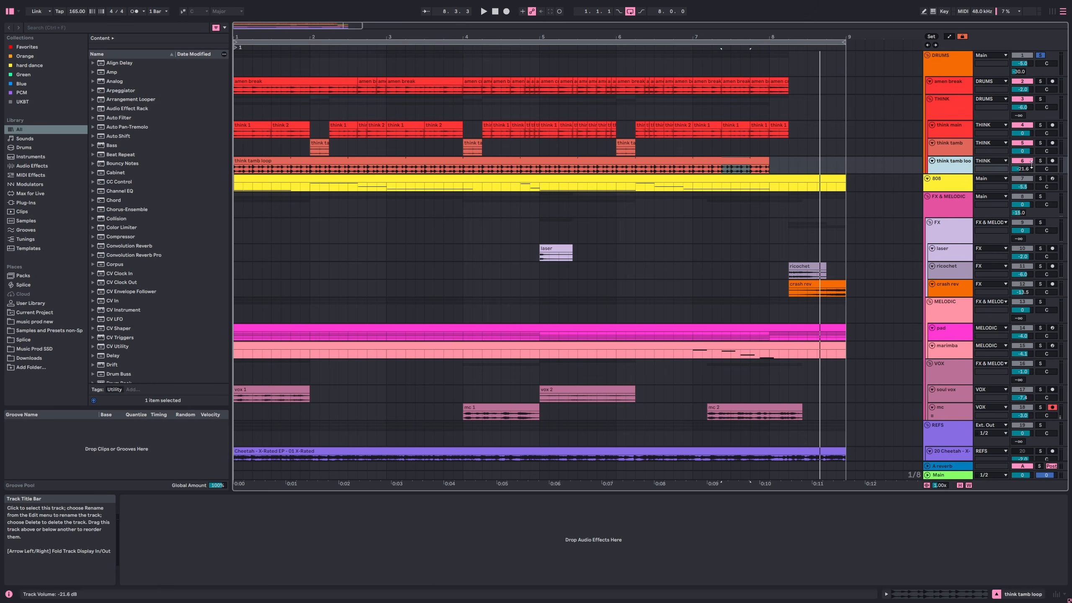
click(1045, 165)
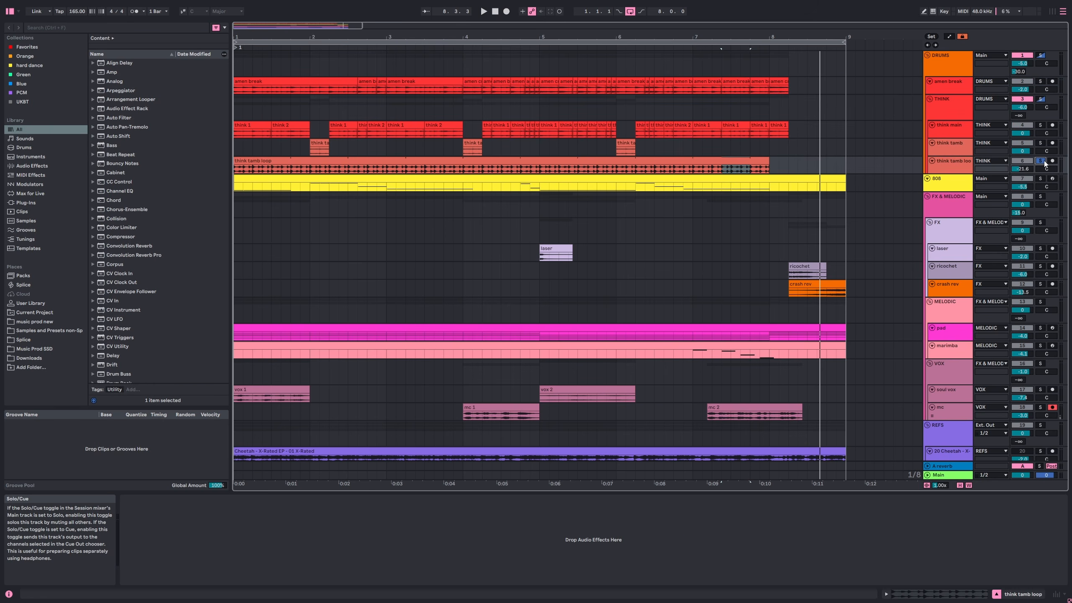
click(735, 158)
key(space)
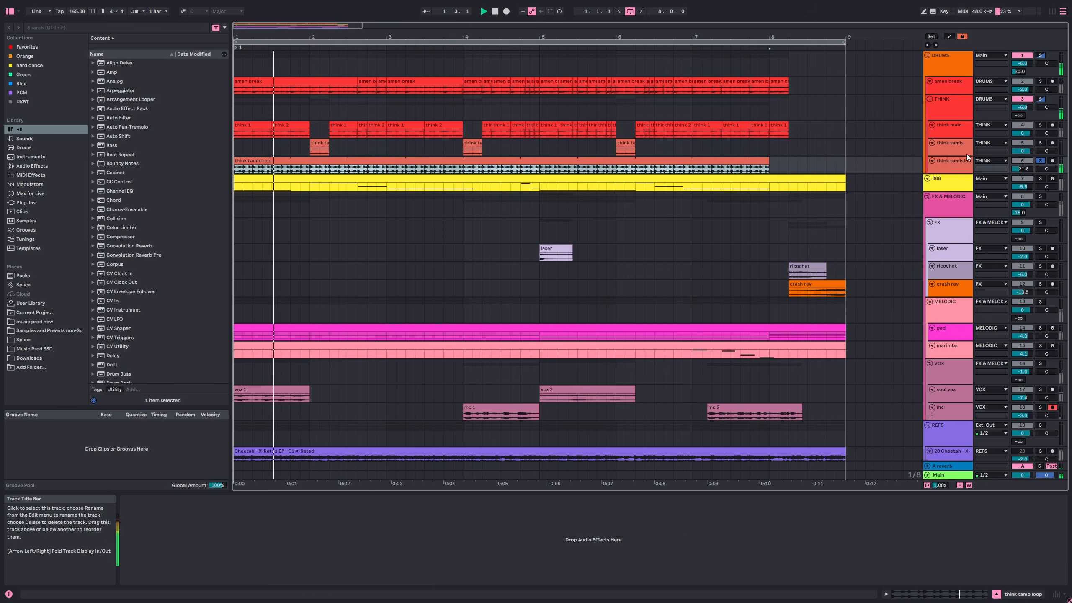
- Unsolo the think tamb loop track during playback, and mute and unmute it to compare its effect in the full mix
click(1040, 161)
click(1029, 161)
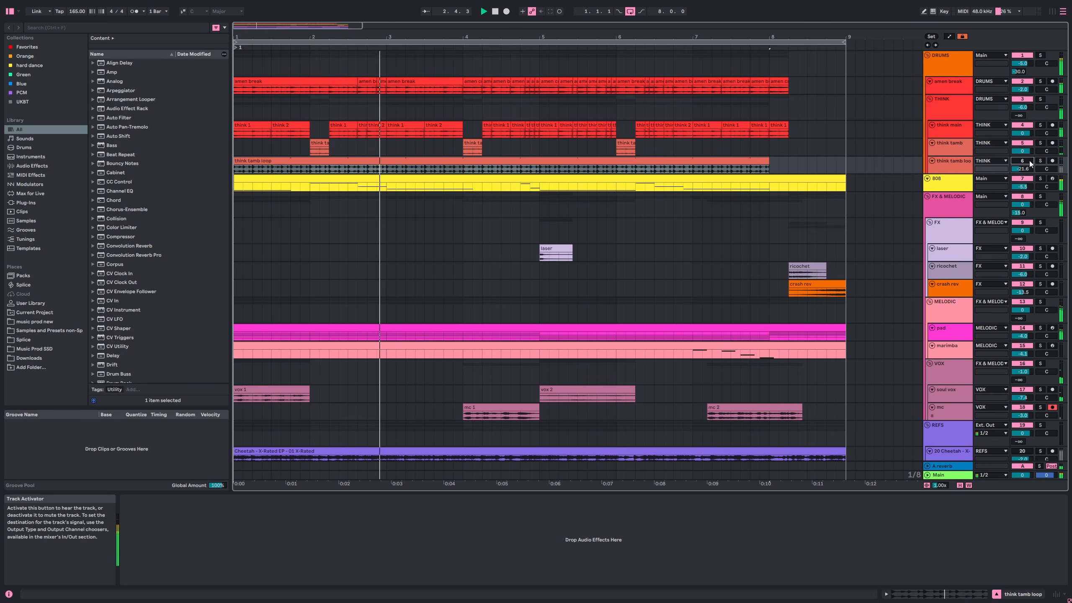
click(1030, 161)
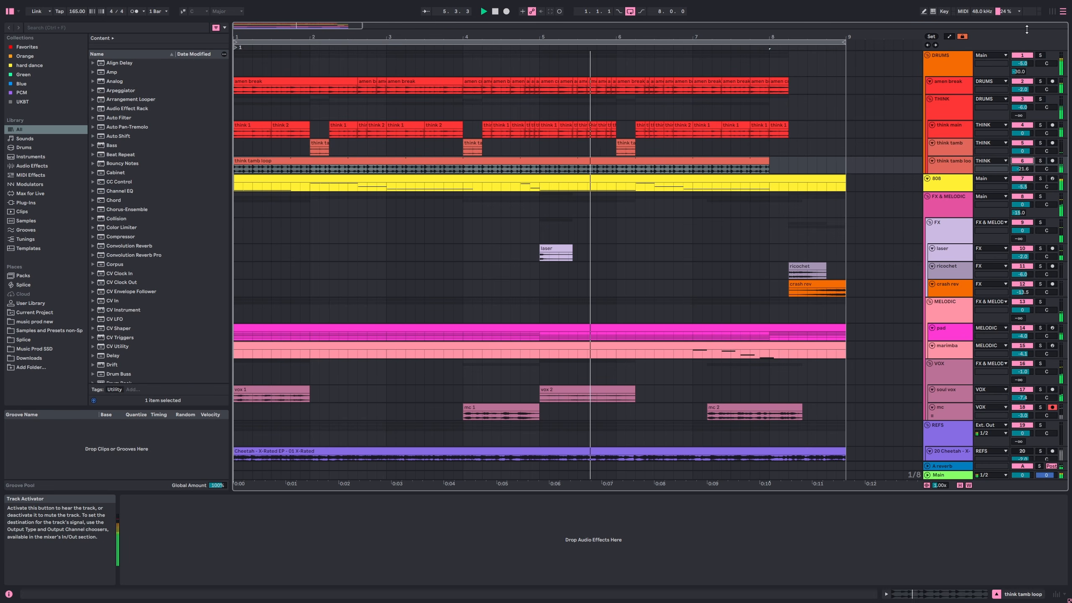
- Solo the DRUMS group, stop playback, and show the group's device chain
click(1040, 55)
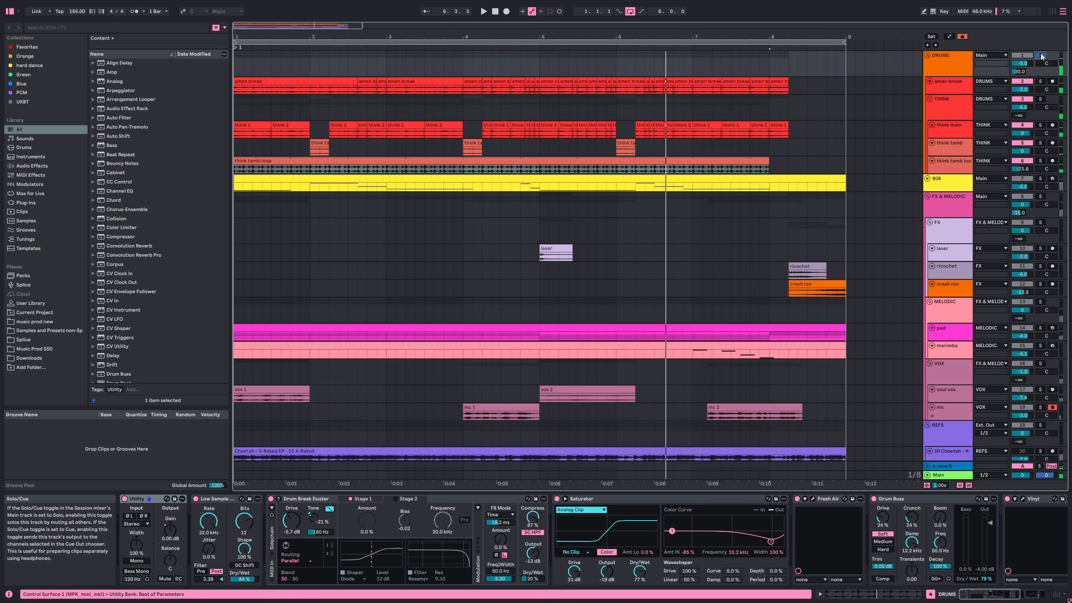
click(950, 58)
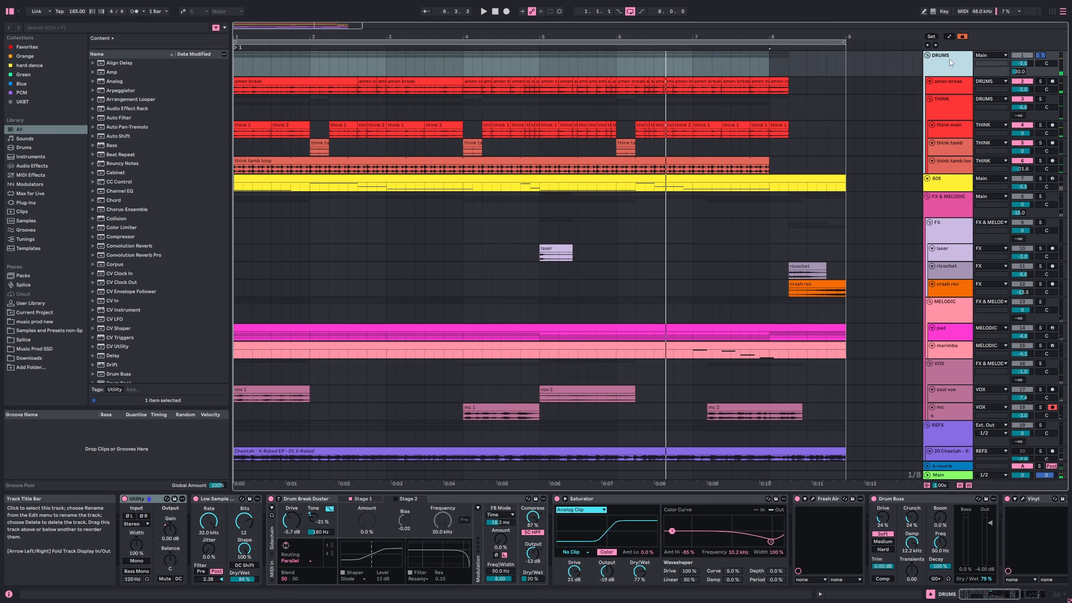
- Examine the DRUMS group's Utility Output automation in an enlarged lane, and restore the normal clip view and track heights
click(152, 498)
key(a)
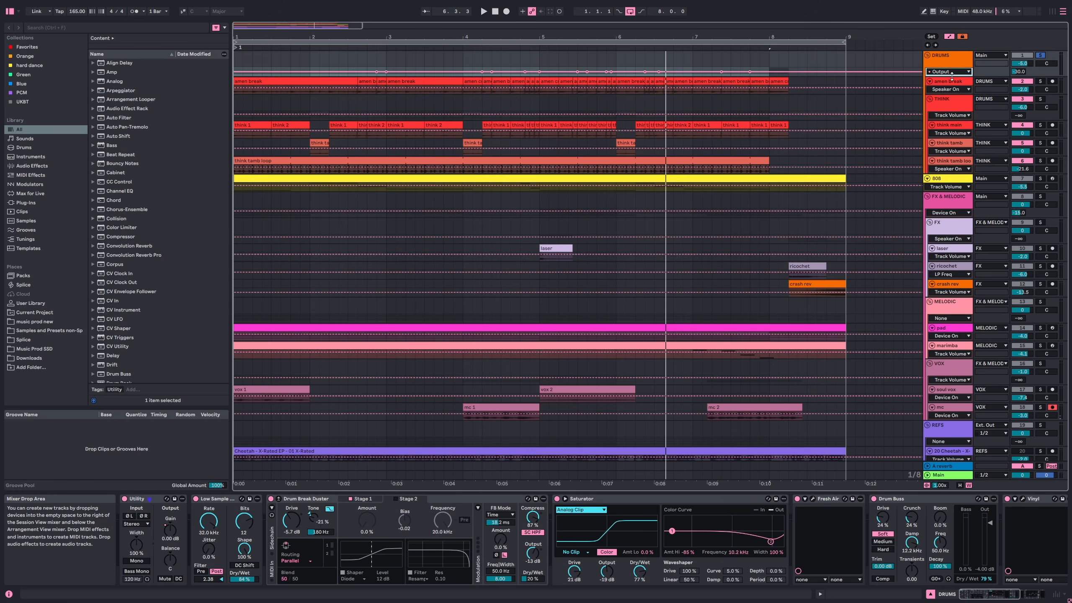
drag(955, 77, 961, 200)
click(761, 172)
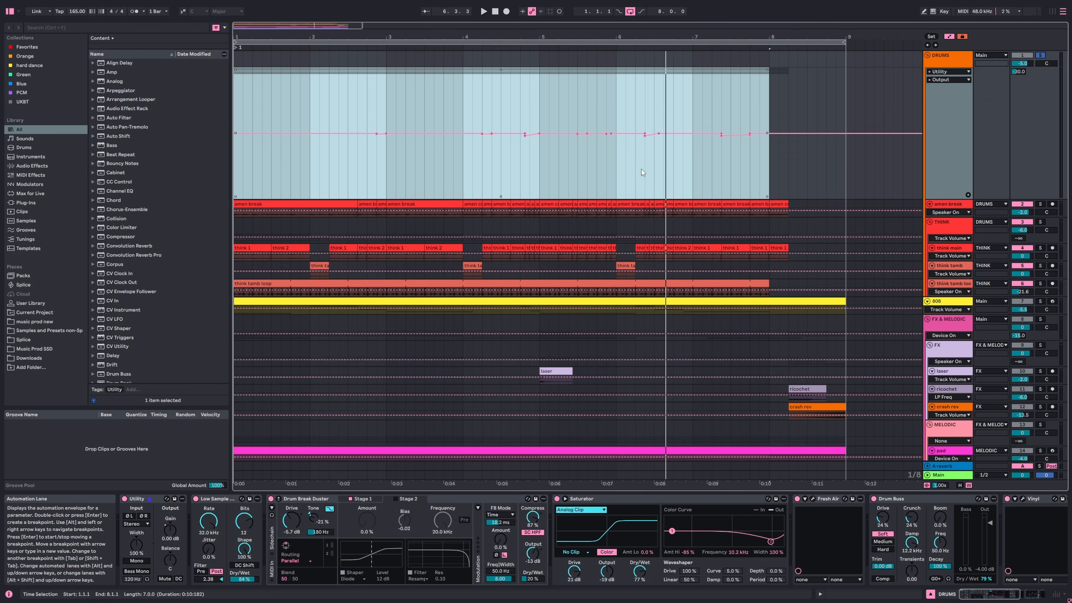
click(949, 36)
click(960, 486)
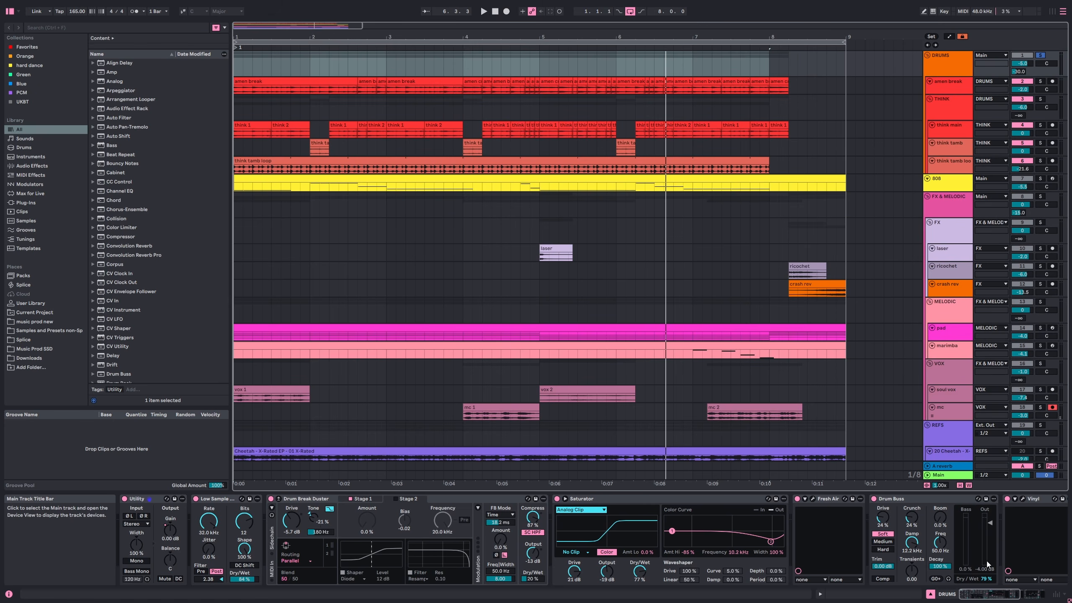
- Review the DRUMS device chain, selecting the Low Sample Rate, Drum Break Duster and Saturator devices one after another
click(1016, 599)
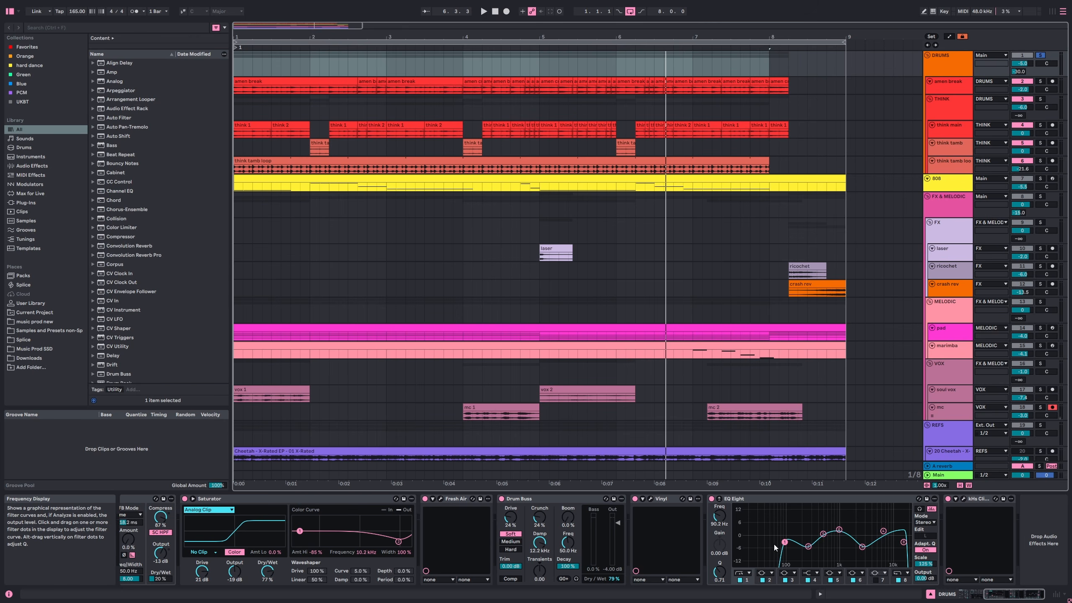
drag(990, 595, 967, 596)
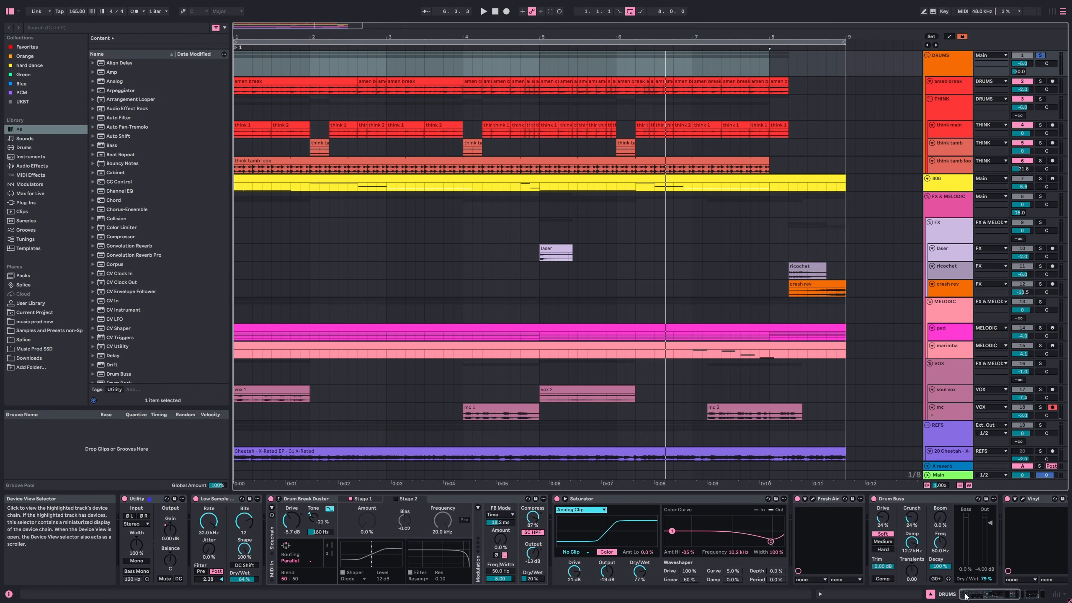
click(223, 500)
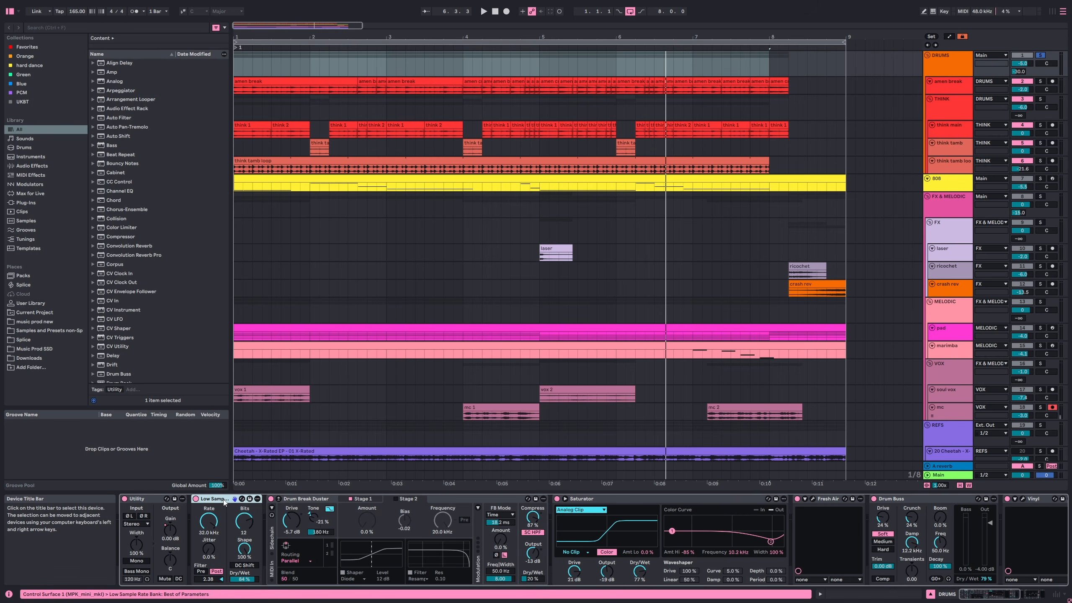
click(298, 500)
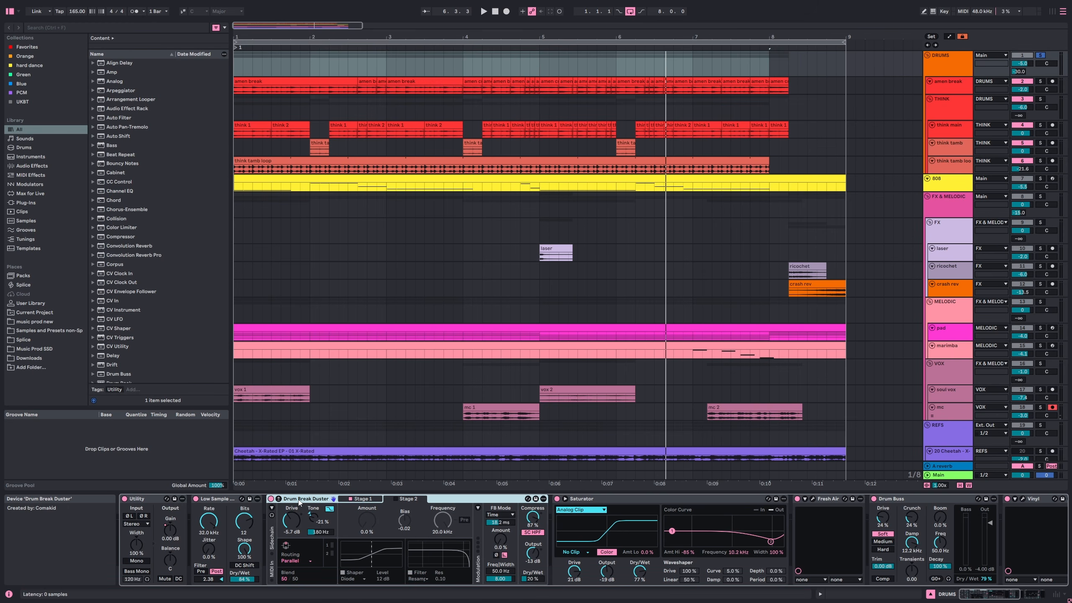
click(652, 500)
- Open the plug-in windows of Fresh Air, Vinyl and kHs Clipper on the DRUMS group, and select Drum Buss in between
click(814, 499)
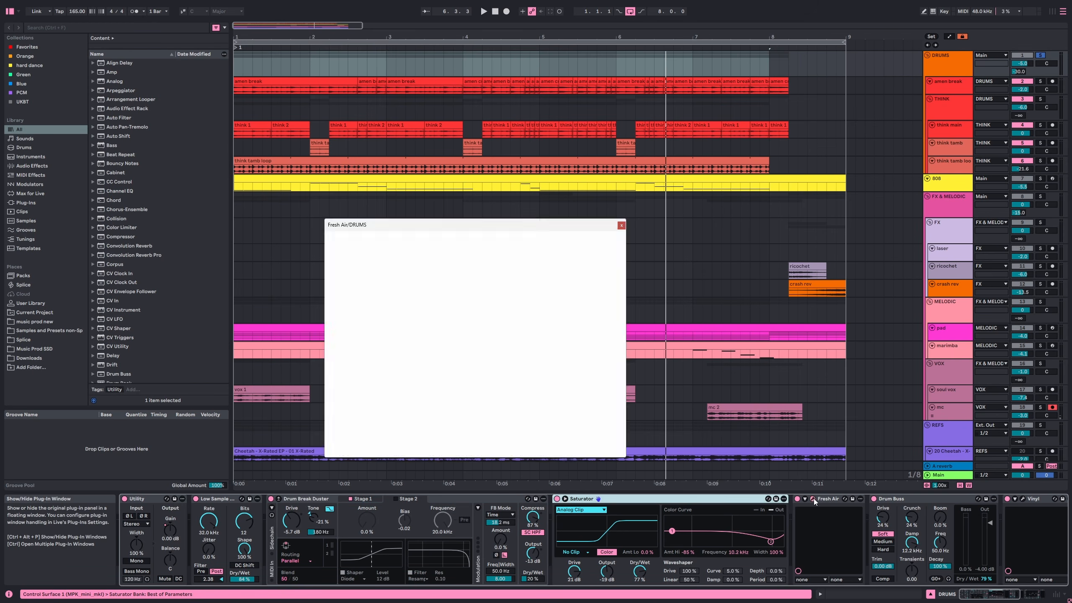
click(895, 498)
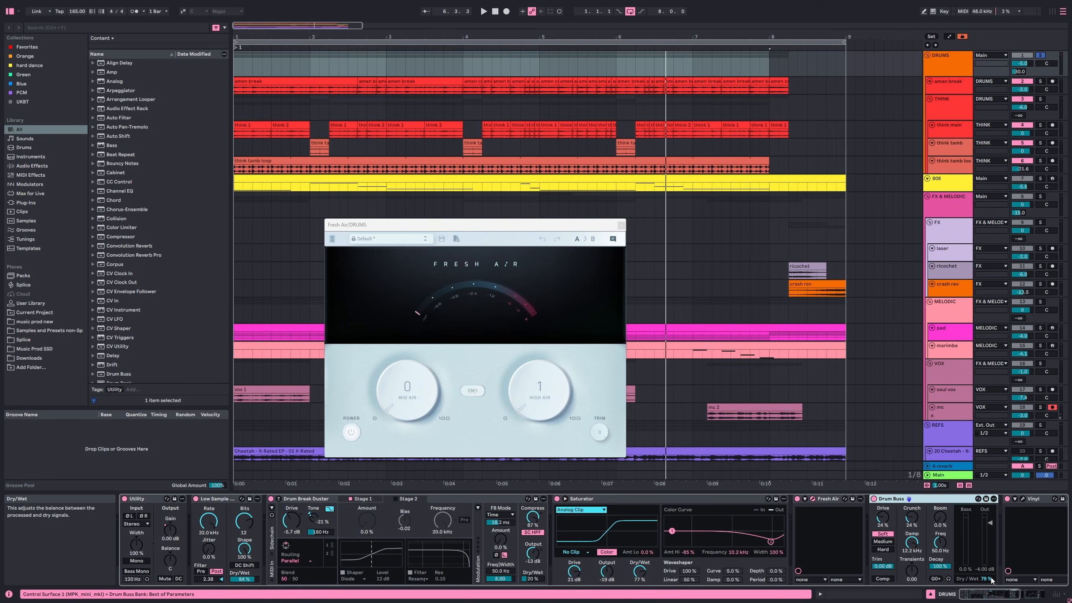
drag(989, 591, 1000, 591)
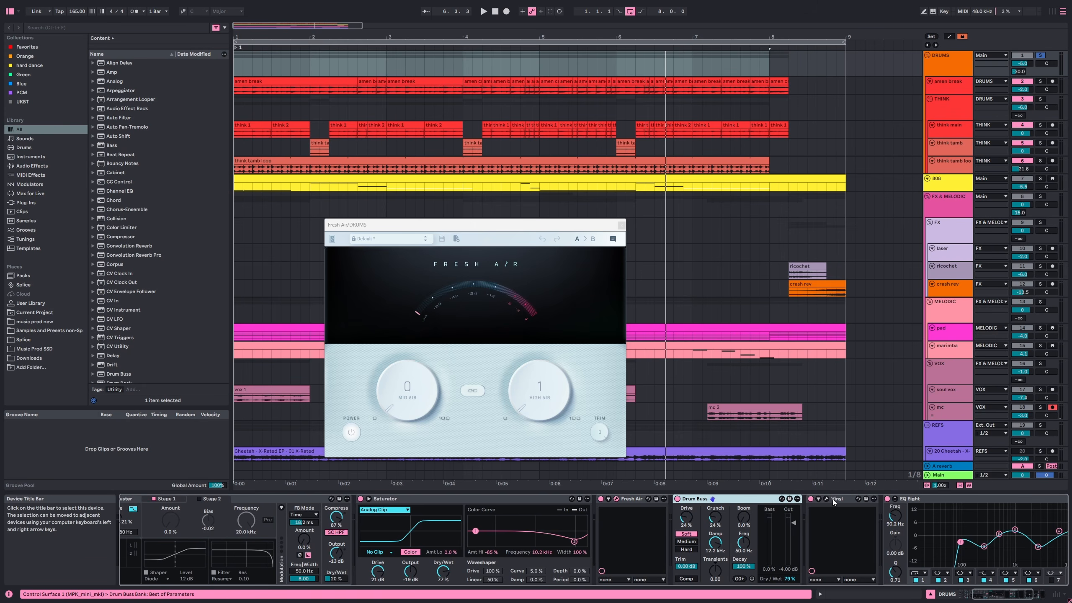
click(830, 499)
click(827, 498)
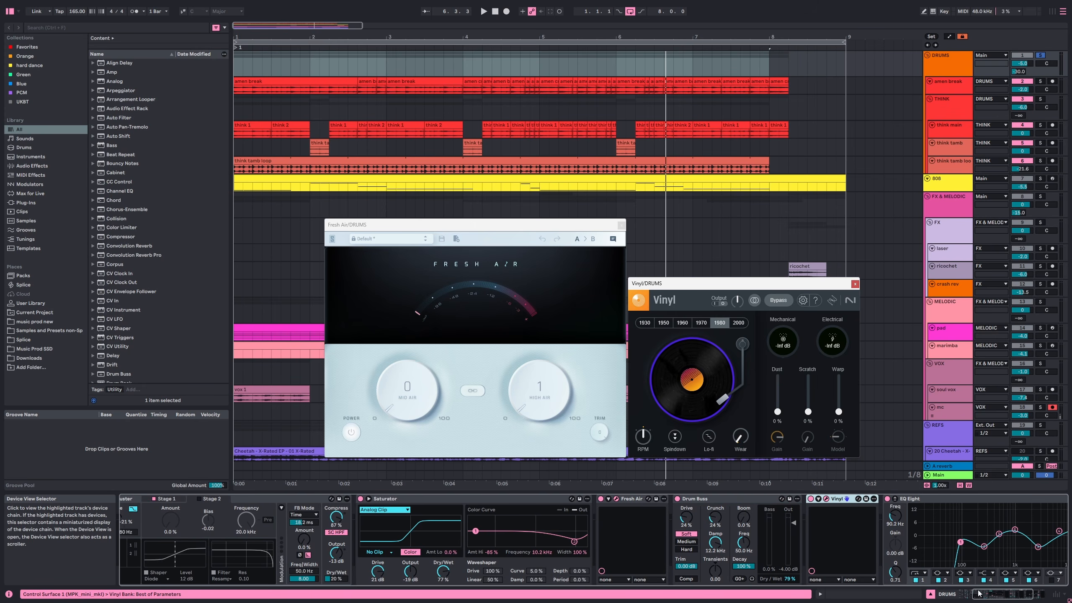
click(995, 595)
click(972, 498)
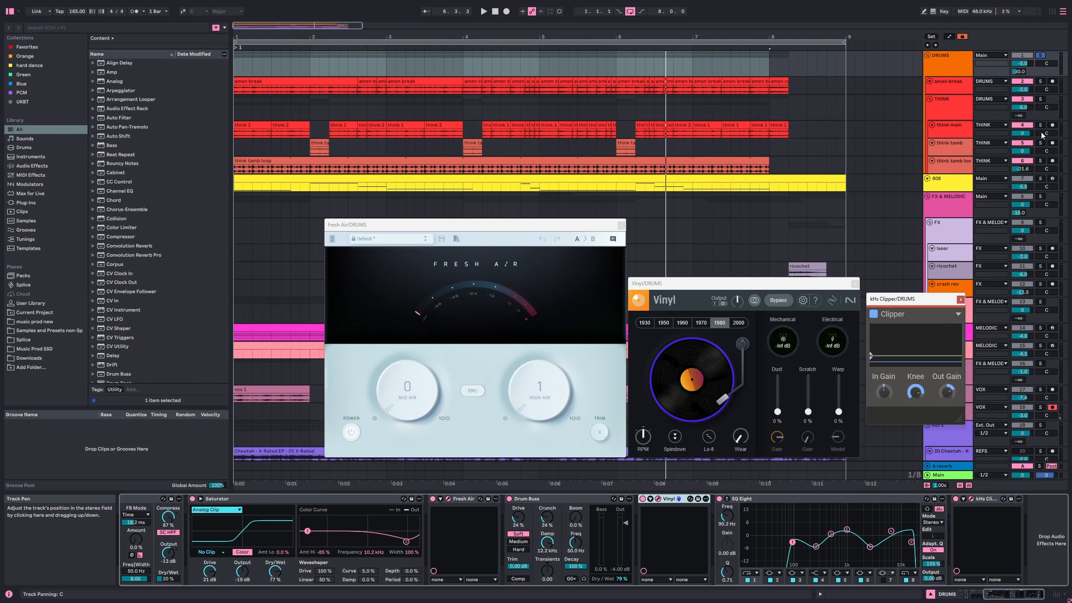
- Play the soloed drums from the beginning, and deactivate all devices in the DRUMS chain at once
key(space)
click(969, 500)
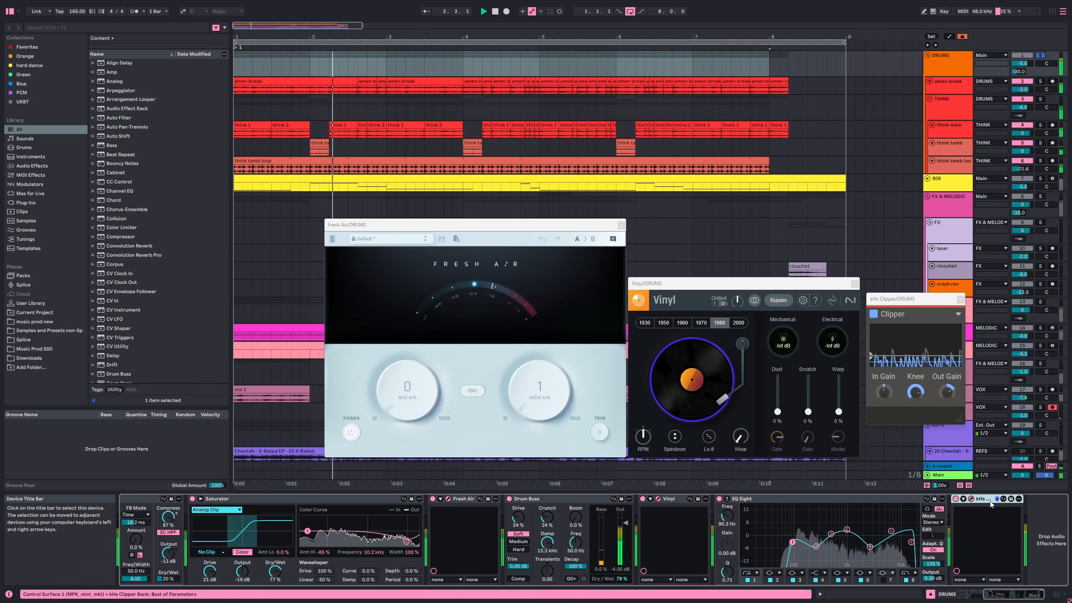
key(ctrl+a)
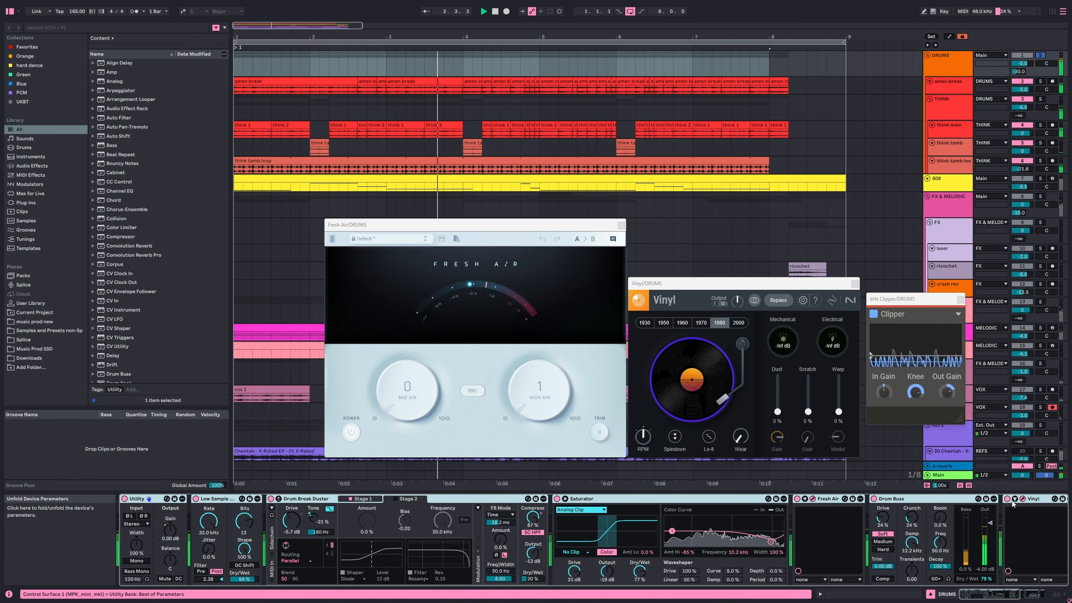
click(1008, 500)
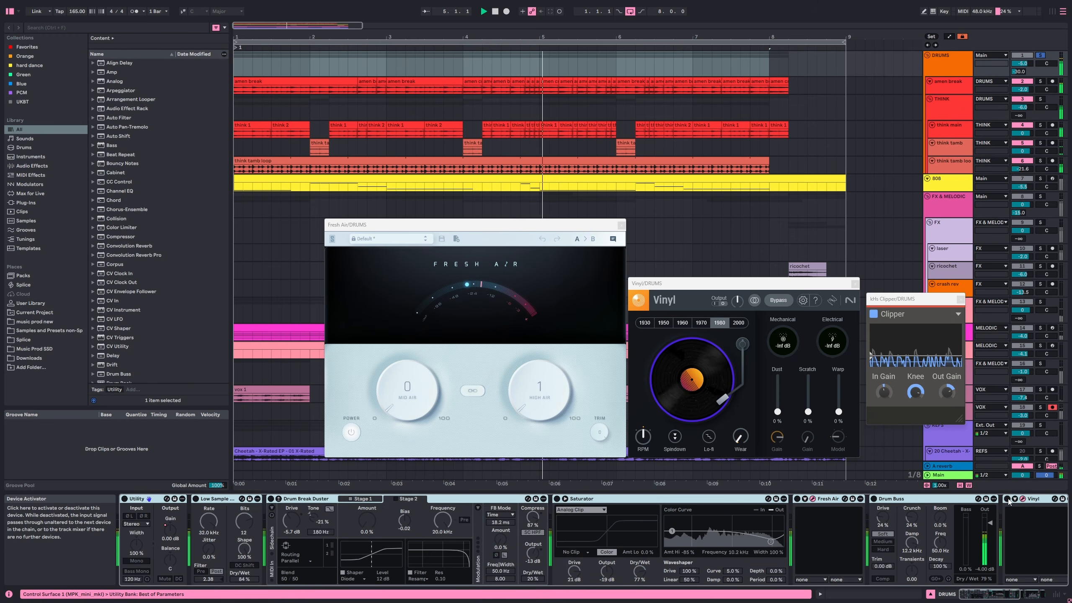
- Reactivate all devices in the DRUMS chain, and close the kHs Clipper, Vinyl and Fresh Air plug-in windows
click(1008, 500)
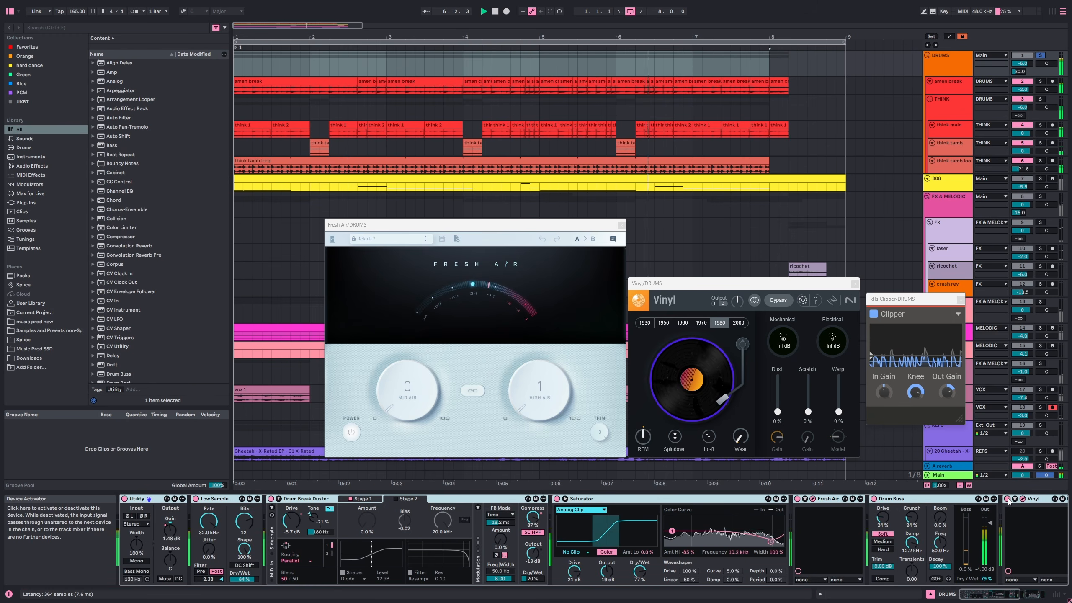
click(960, 299)
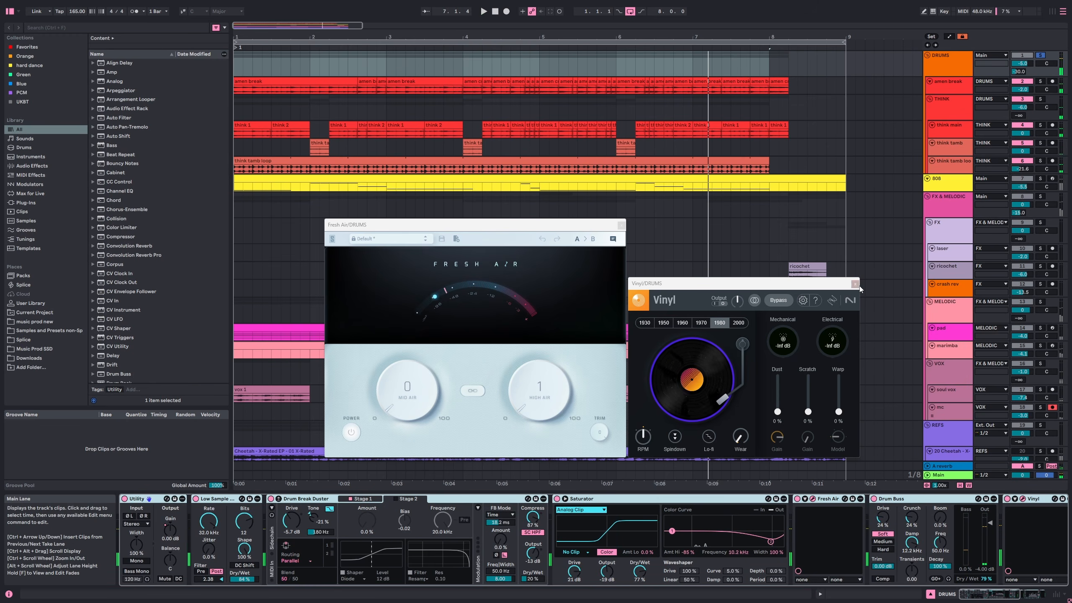
click(854, 283)
click(622, 225)
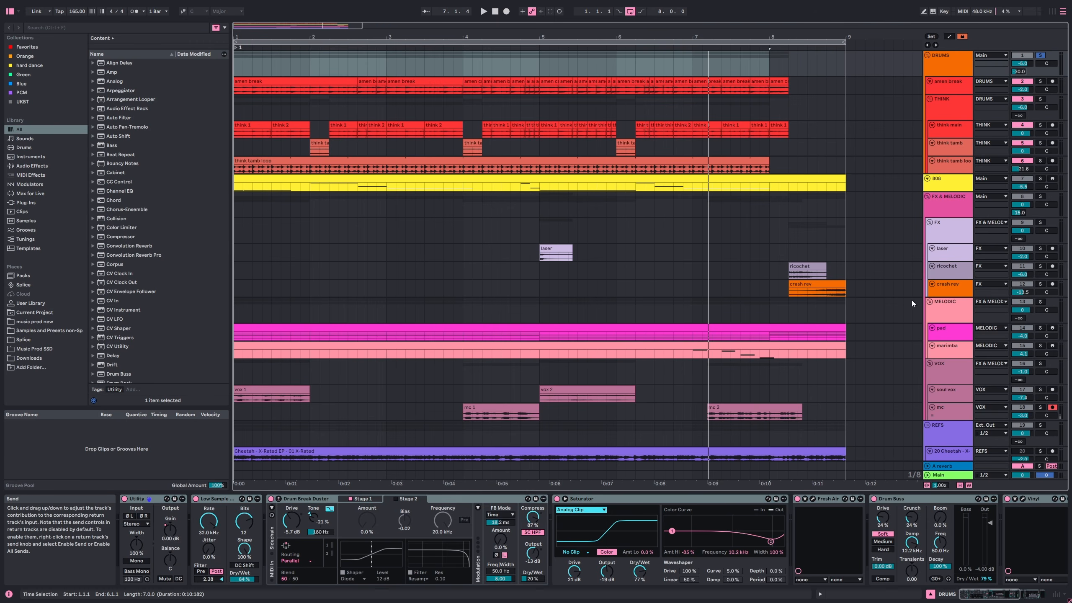
- Select the Hybrid Reverb on the A-reverb return track, and audition the return in solo
click(942, 466)
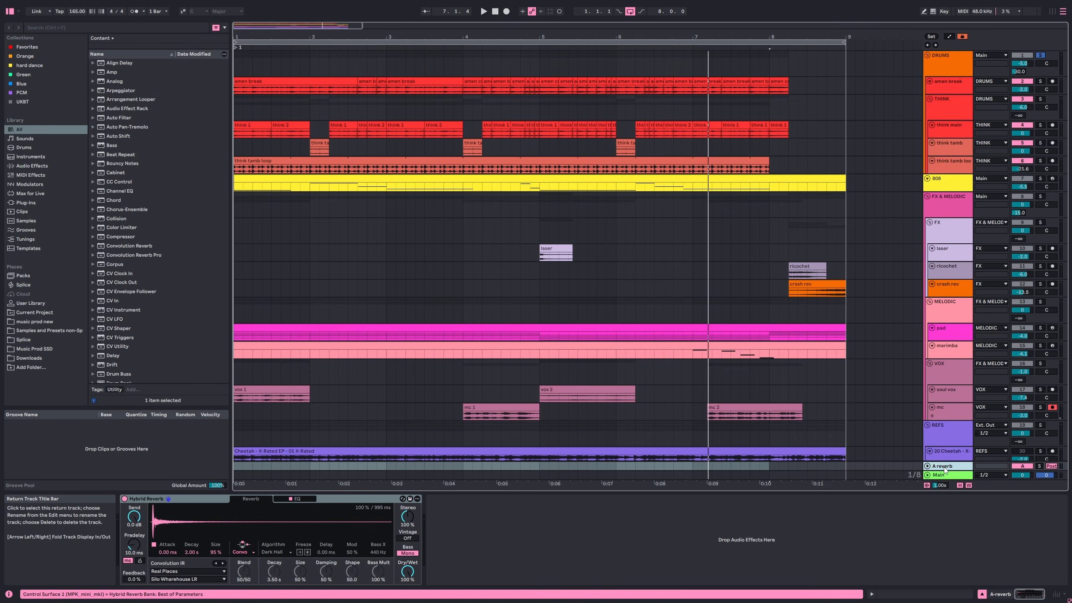
click(382, 501)
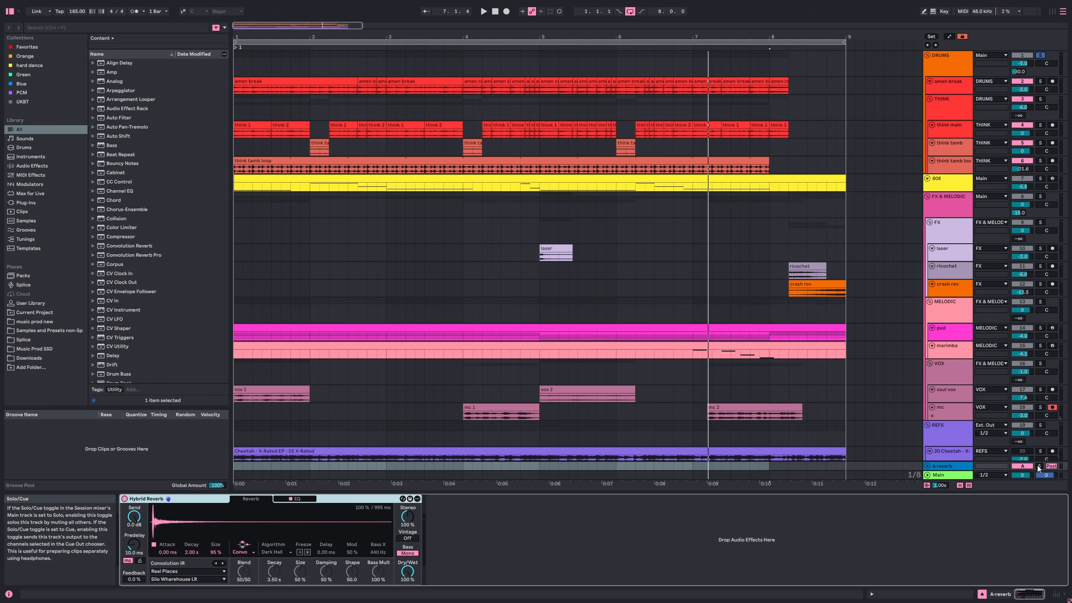
key(space)
scroll(724, 312, down, 3)
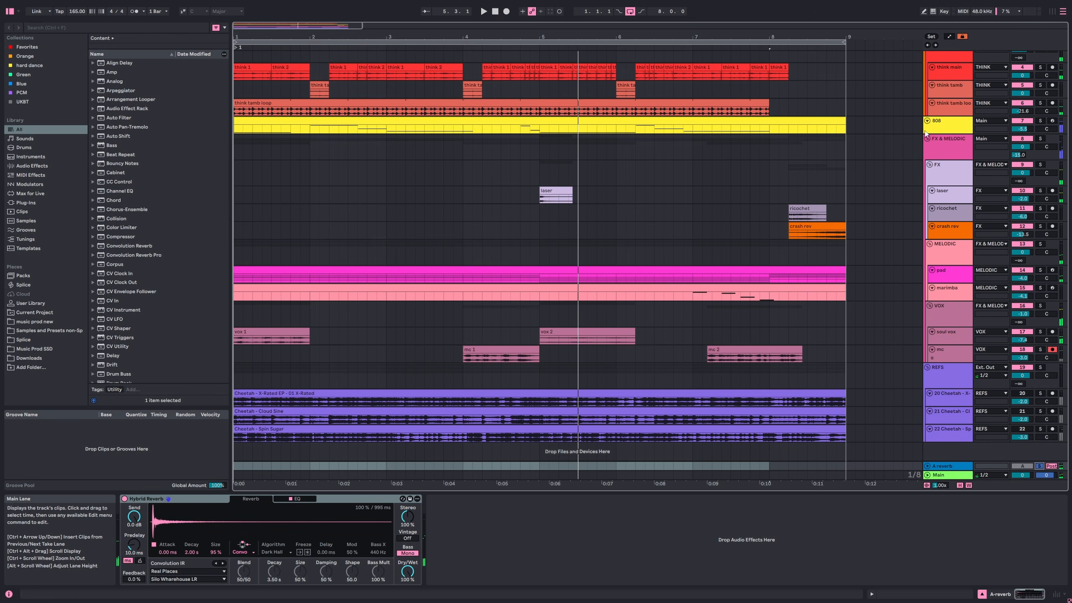
- Solo the 808 track, and play its MIDI clip in the enlarged note editor
click(952, 125)
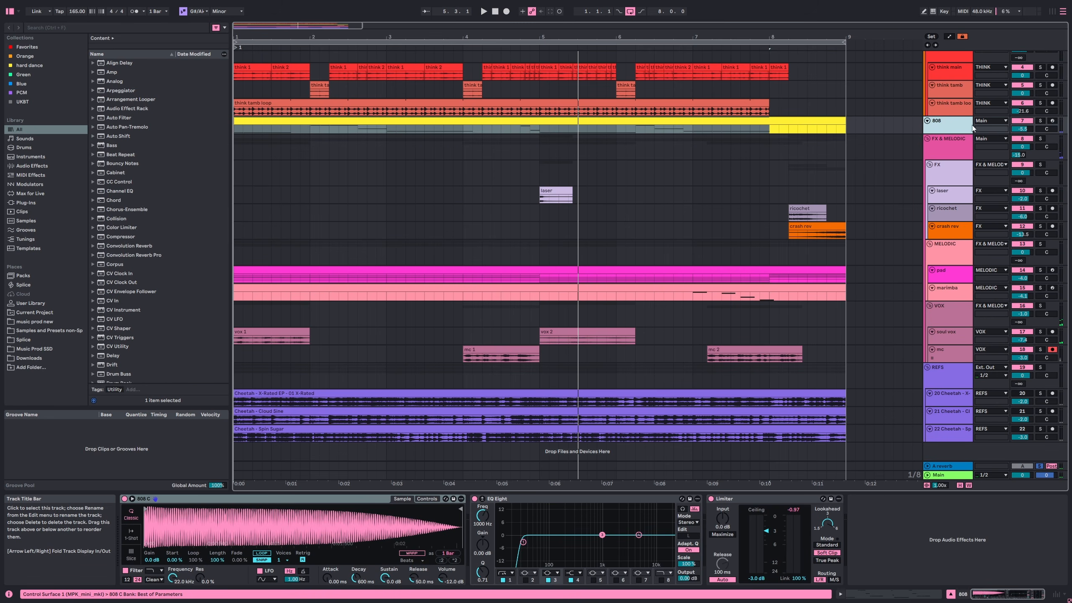
click(1040, 120)
scroll(783, 241, up, 3)
click(766, 181)
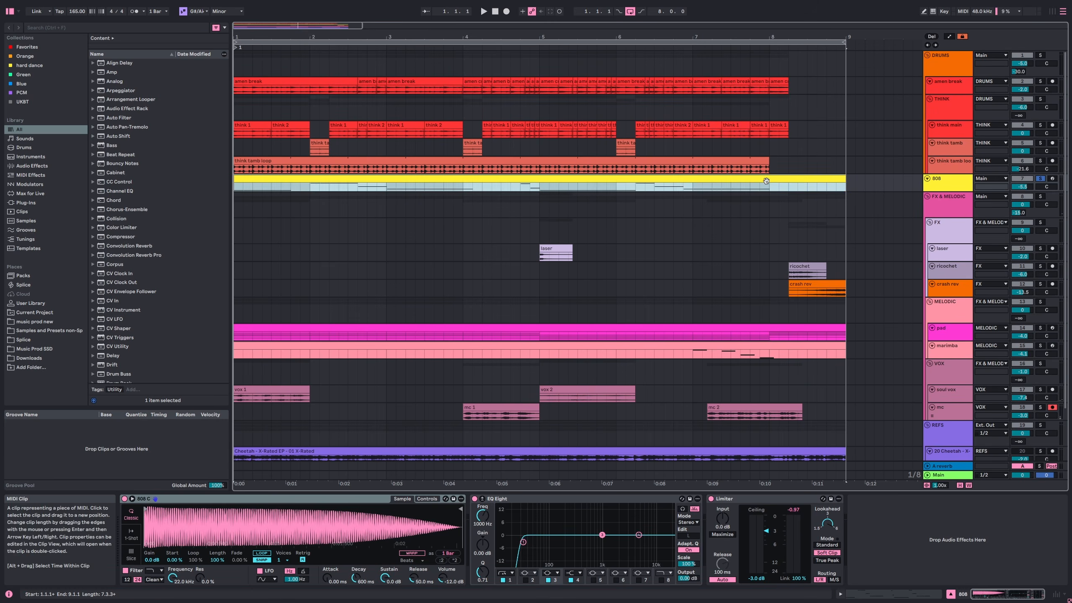
double_click(766, 181)
key(space)
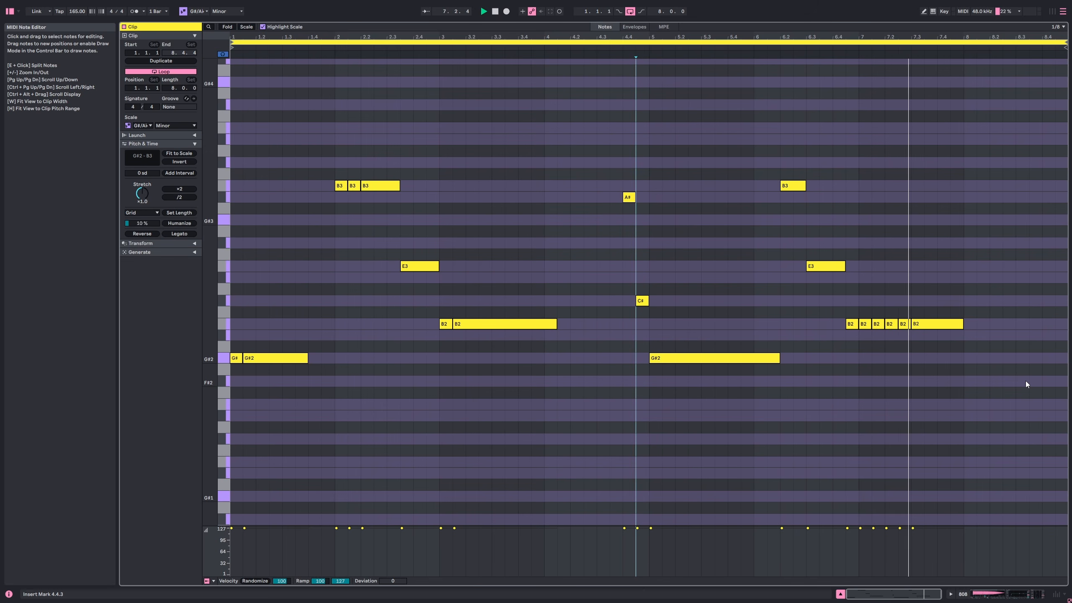
key(space)
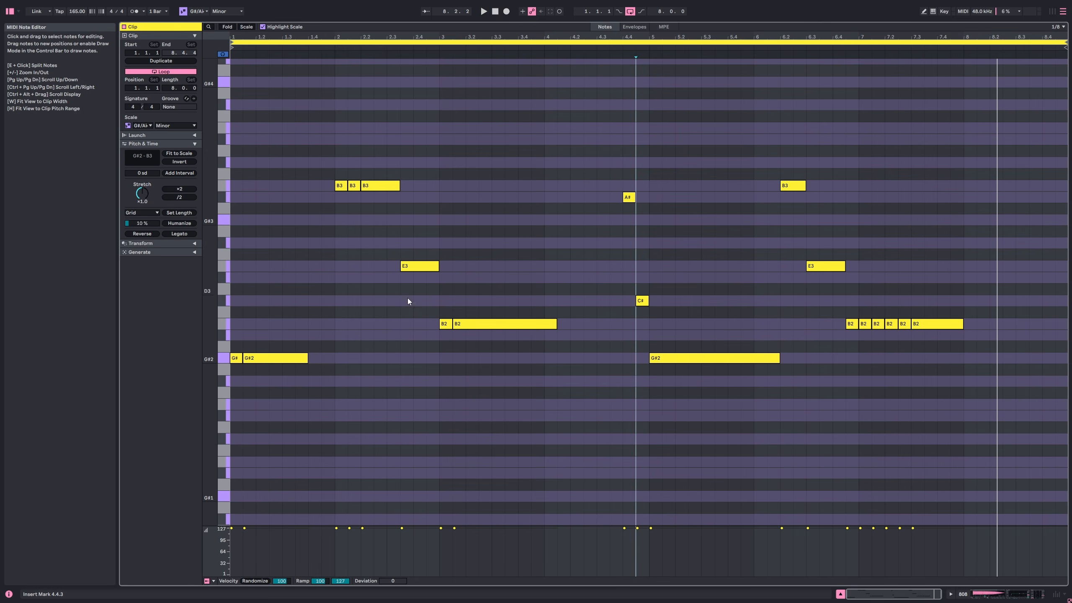
- Examine the 808 bassline, selecting the repeated B3 notes in bar 2 and the time range from 5.1.1 to 6.4.1
drag(305, 307, 292, 399)
drag(358, 222, 399, 173)
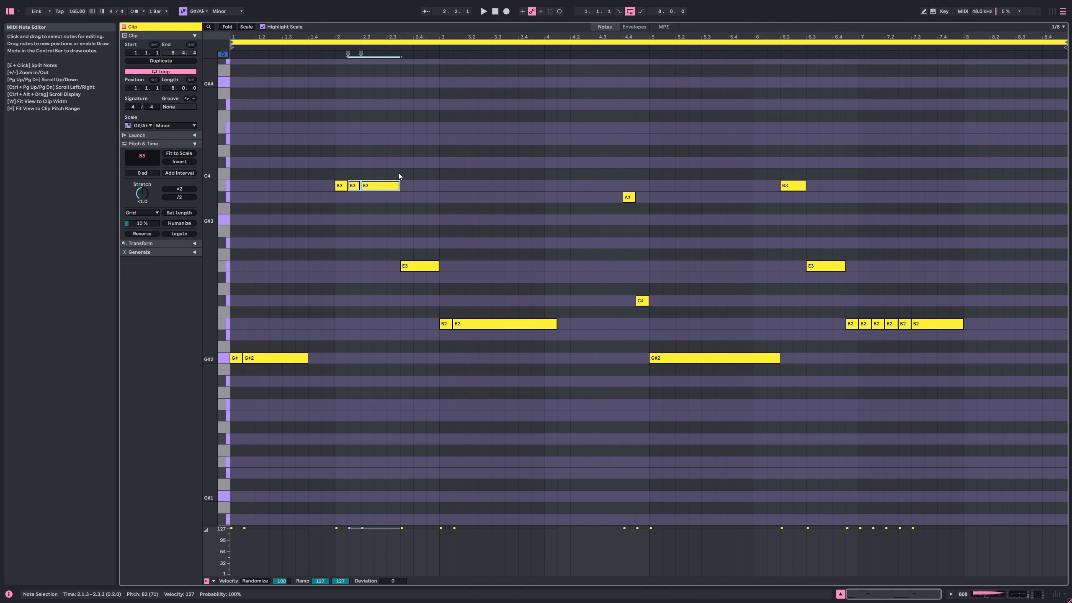
drag(809, 315, 651, 334)
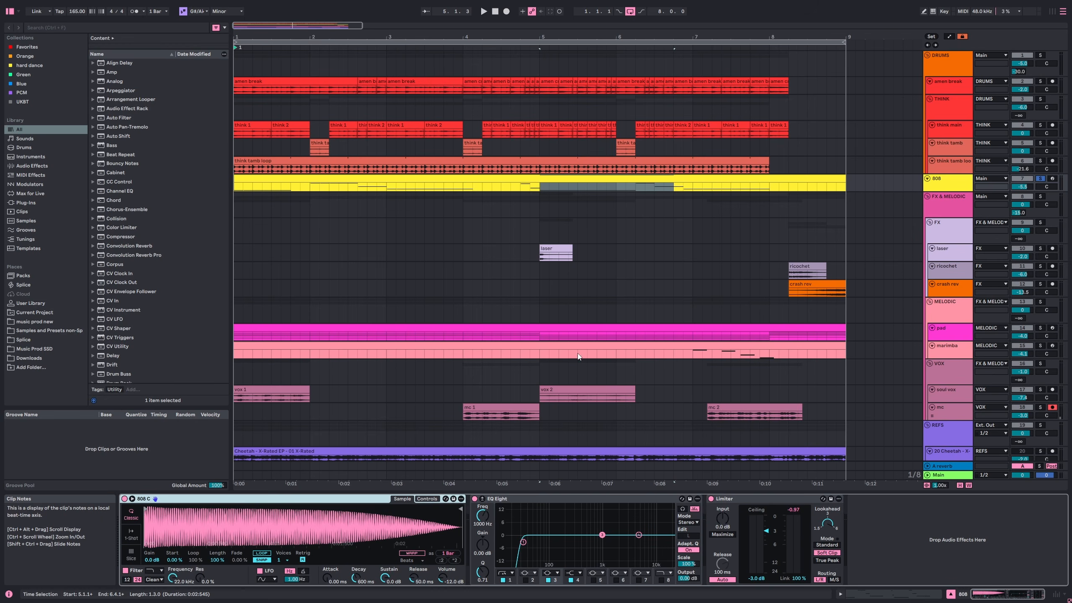
- Review EQ Eight and Limiter on the 808 track, and play the soloed bass through them
click(572, 501)
click(754, 501)
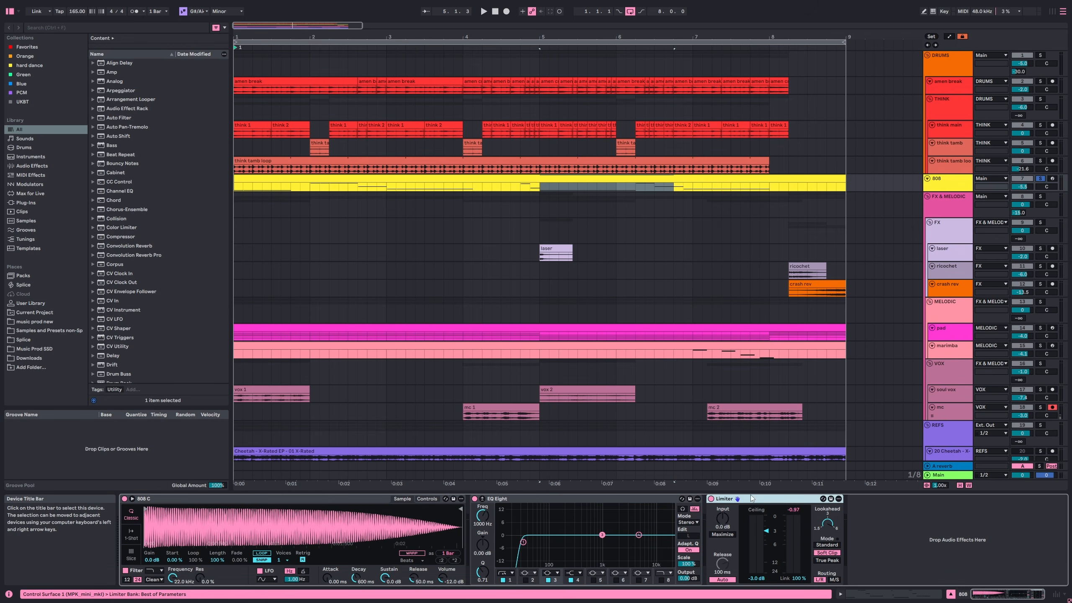
key(space)
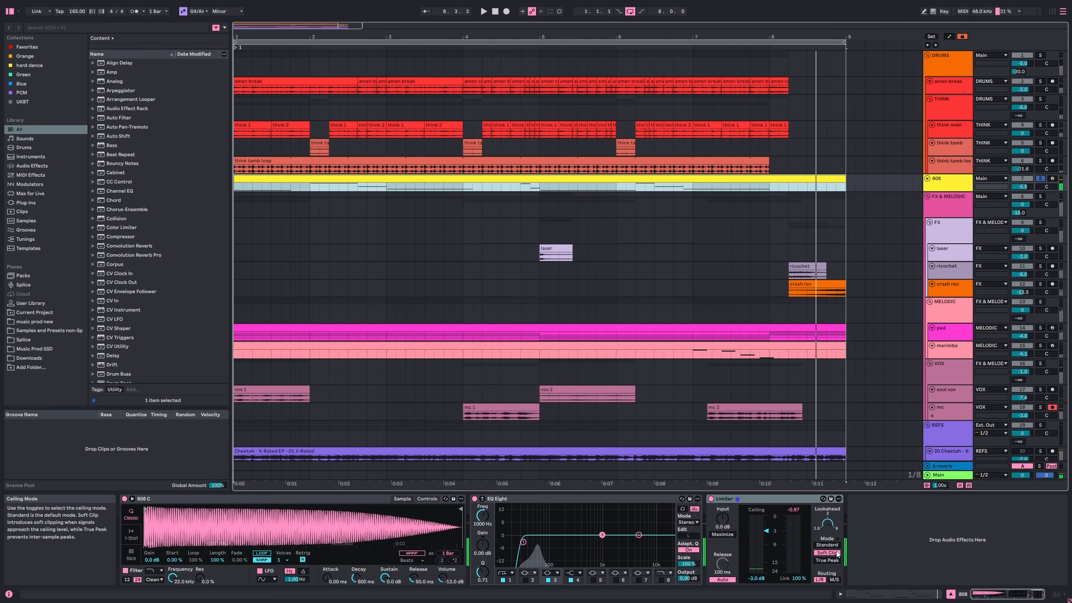
- Solo the FX & MELODIC group, and play it from the beginning with its device chain in view
click(961, 210)
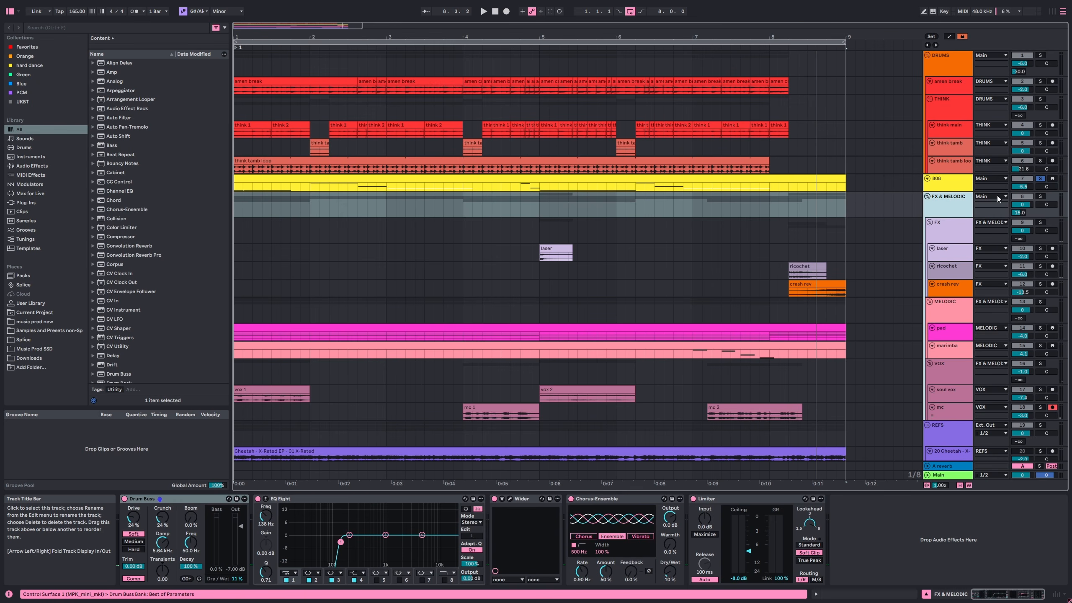
click(1040, 197)
click(296, 329)
key(space)
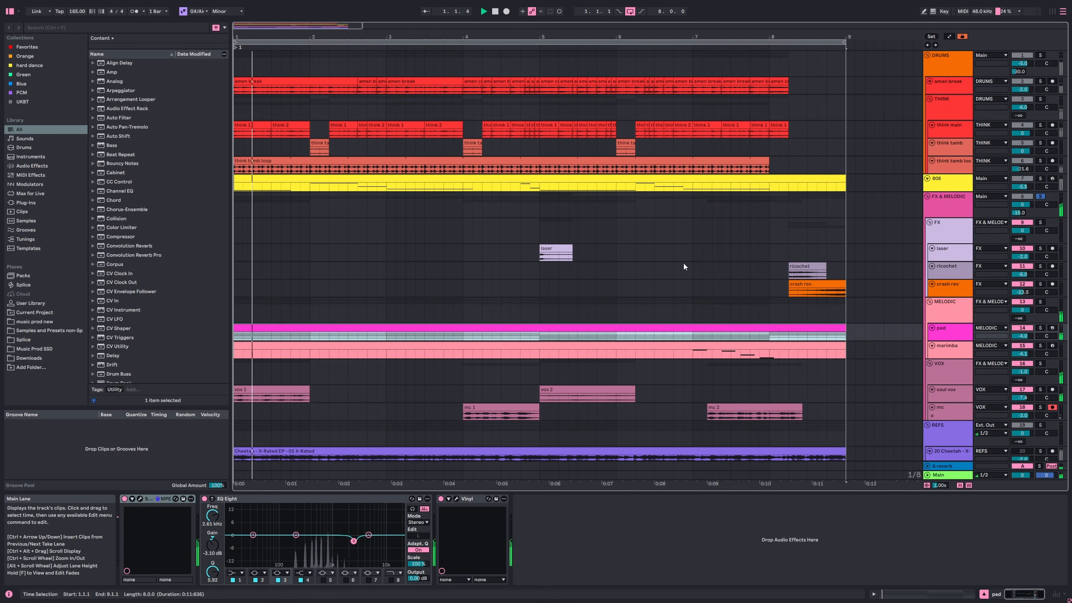
click(961, 200)
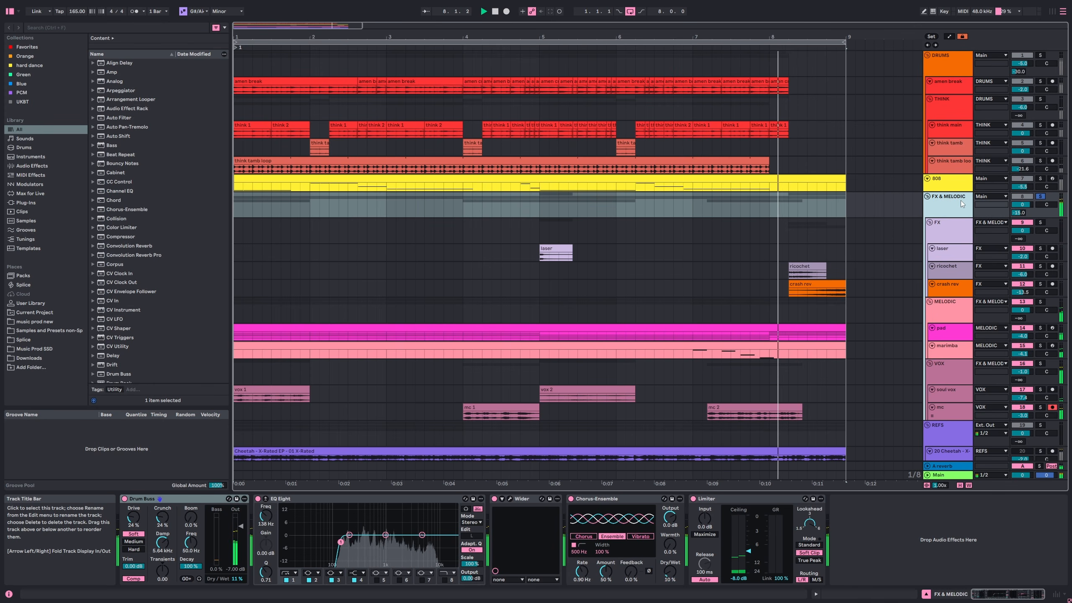
key(space)
- Solo the FX group, check the laser, ricochet and crash rev clips, and play from the laser clip onward
click(959, 230)
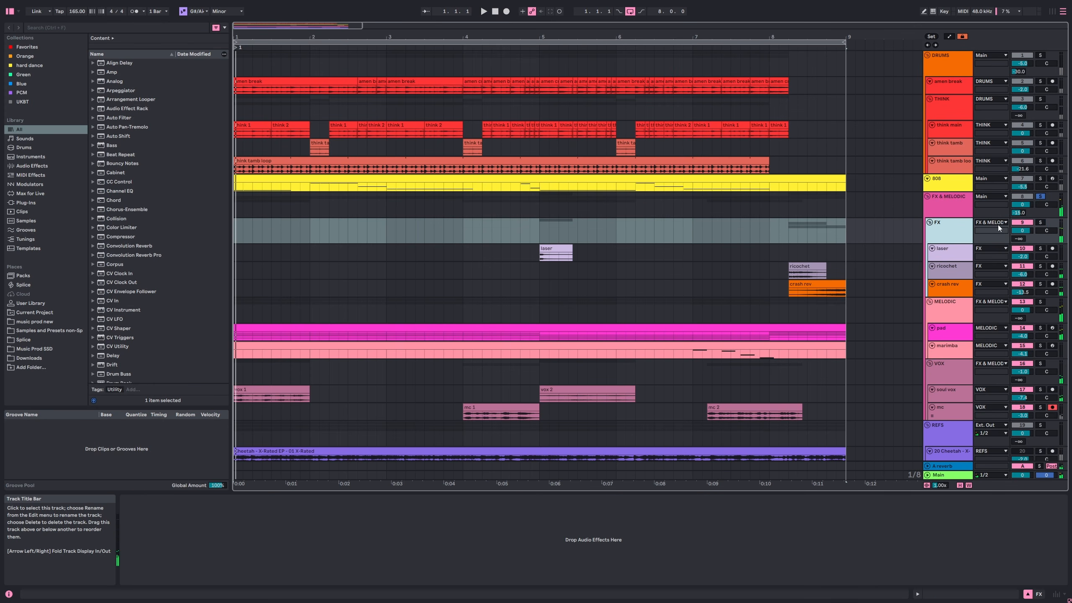
click(1041, 223)
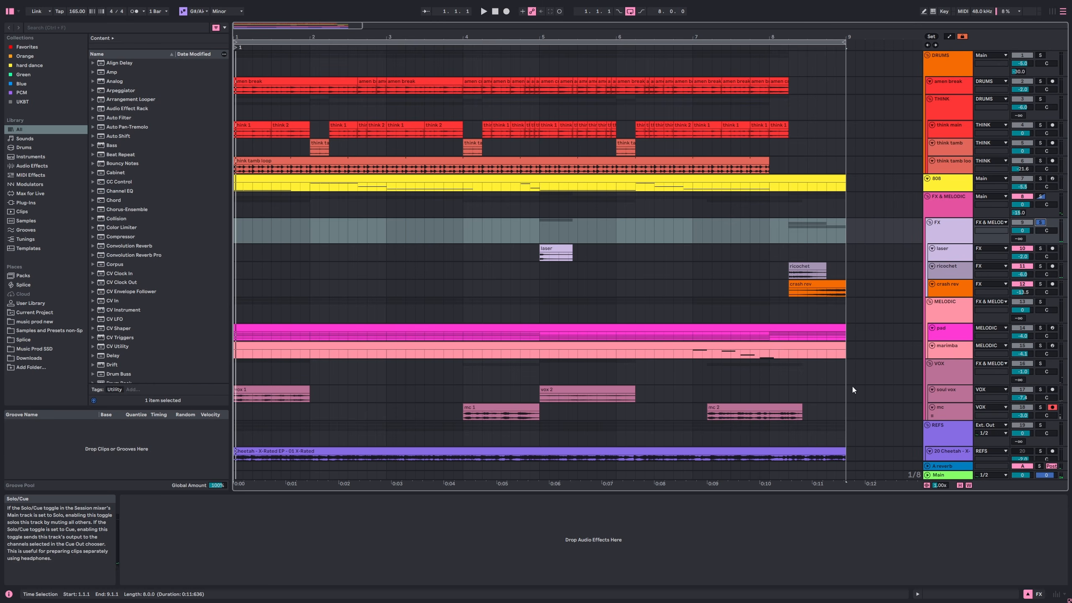
click(555, 250)
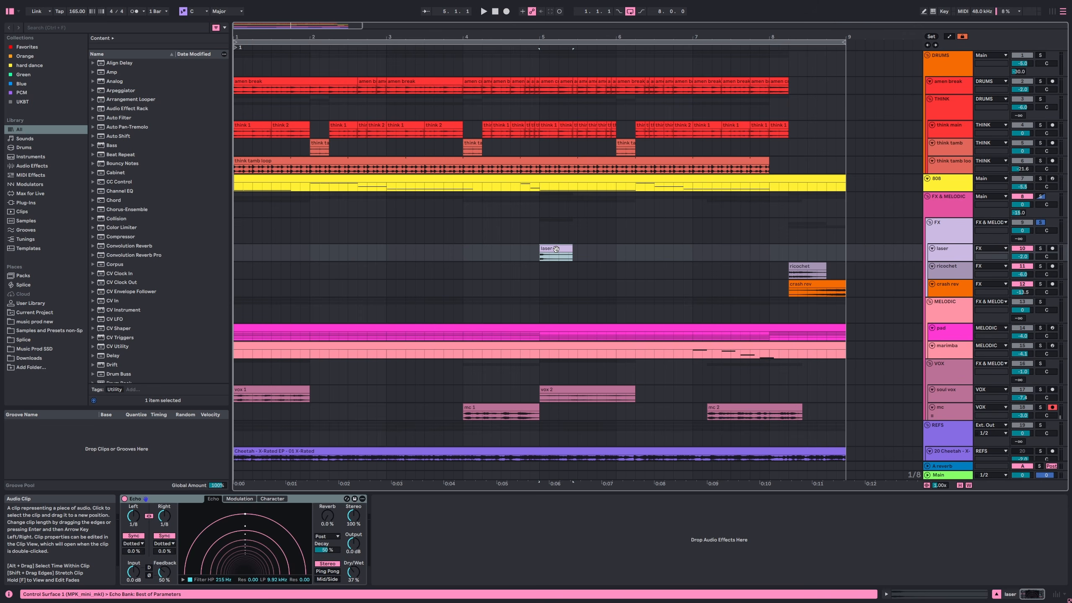
click(801, 267)
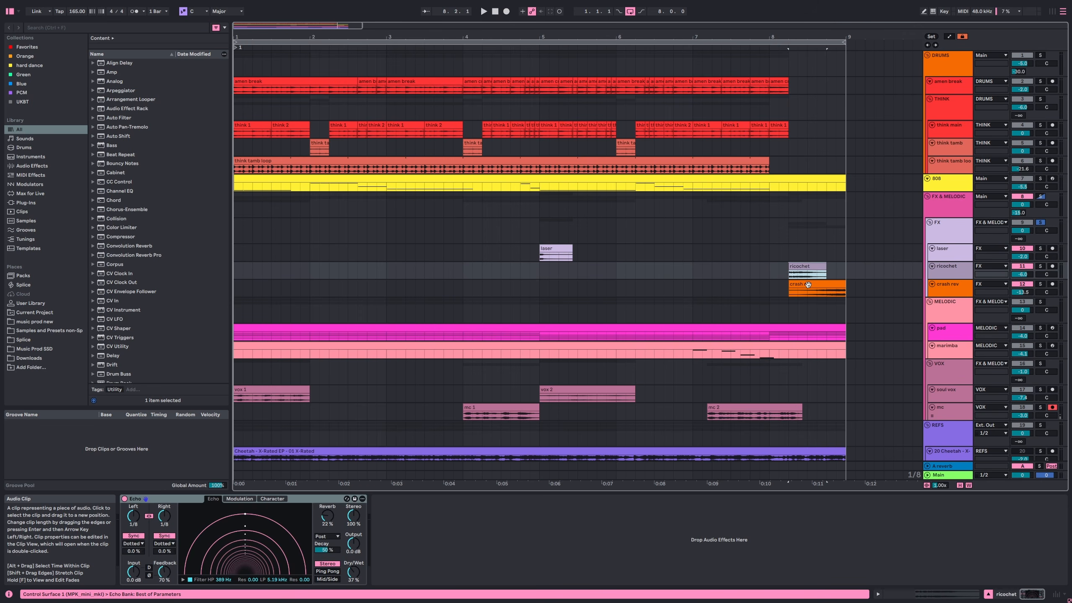
click(808, 285)
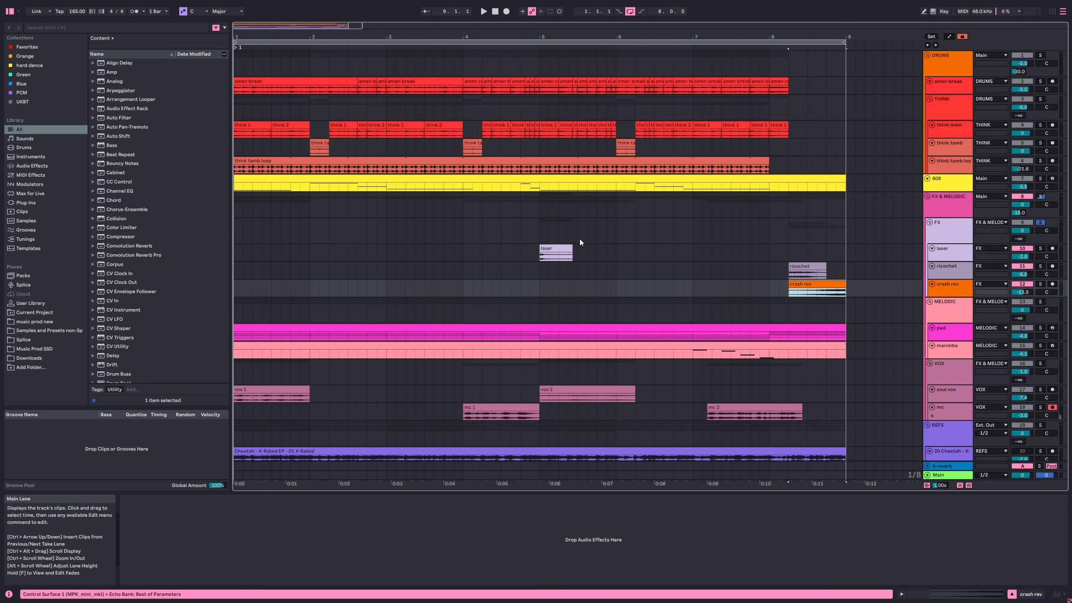
click(561, 249)
key(space)
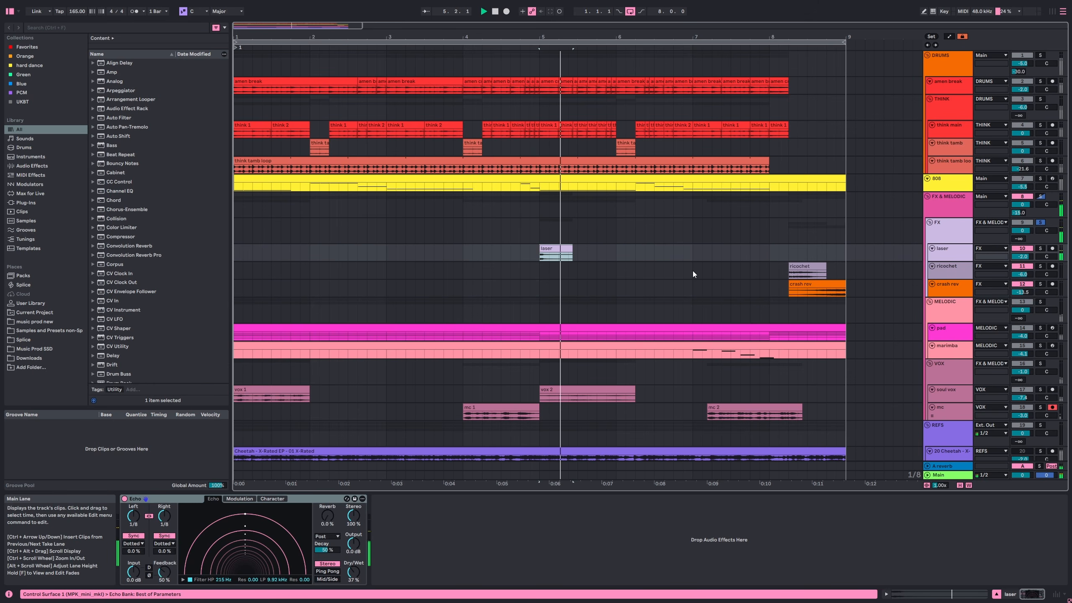
click(799, 267)
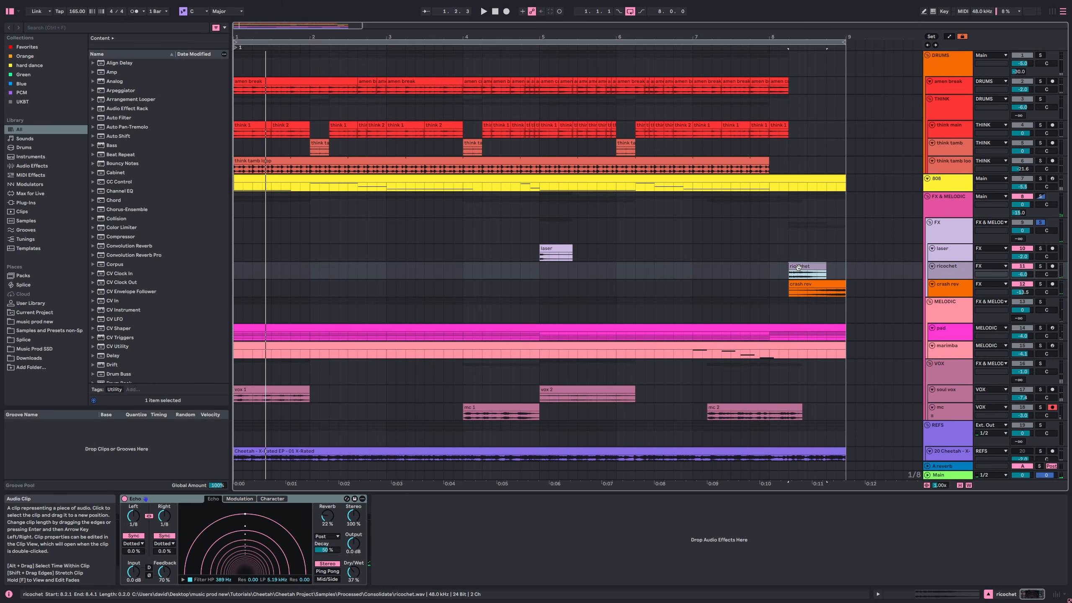
- Compare the Echo device settings on the laser and ricochet tracks
click(946, 250)
click(939, 267)
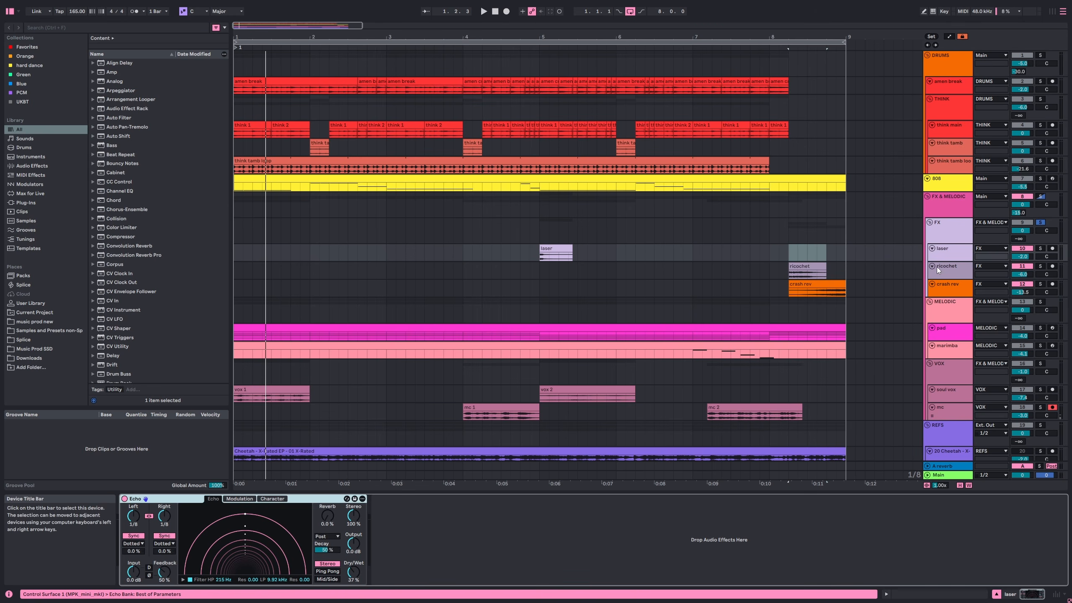
click(345, 502)
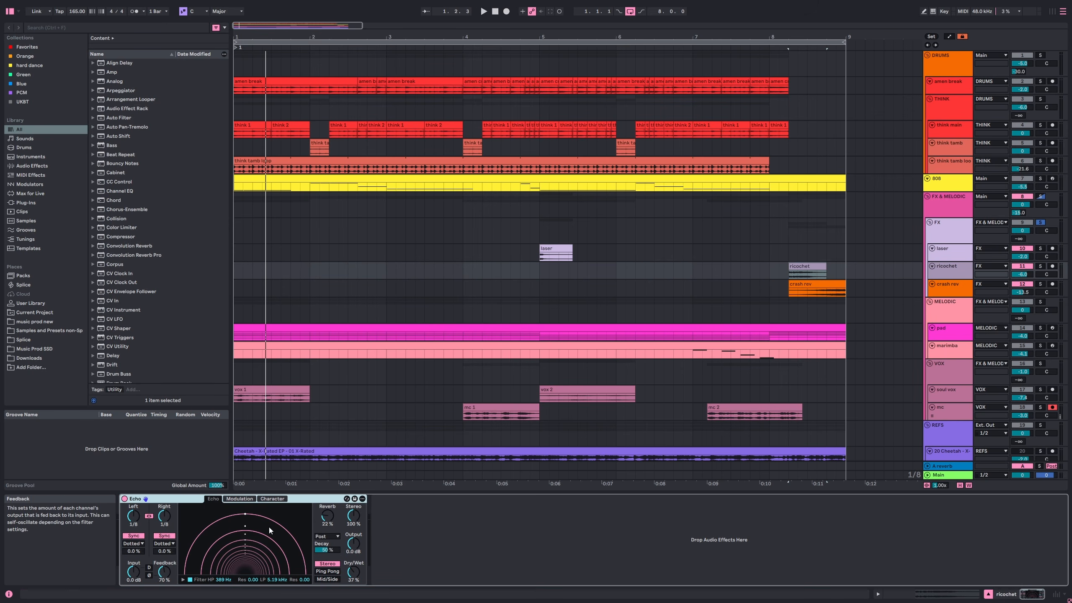
- Replay the soloed effects from the laser clip through the ricochet clip, and stop playback
click(555, 252)
key(space)
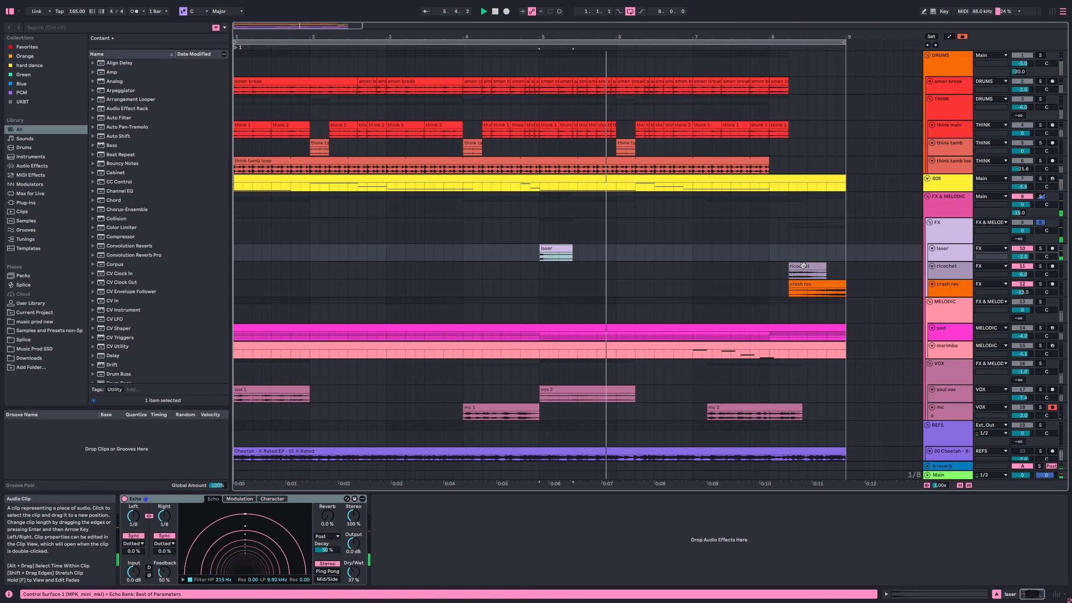
click(803, 266)
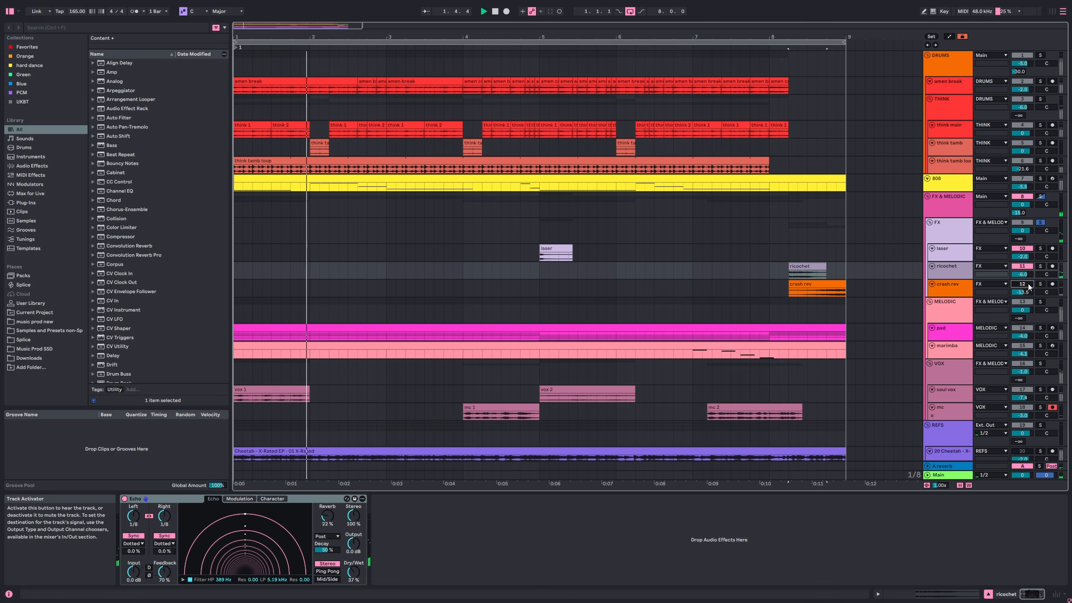
key(space)
- Solo the pad track, and play its MIDI clip in the enlarged note editor
click(946, 331)
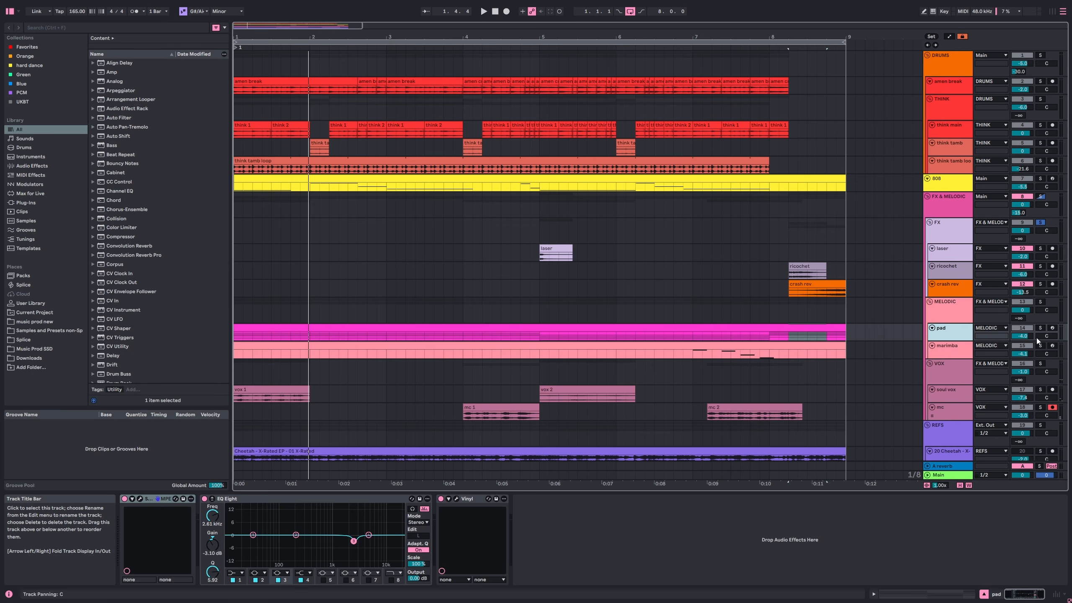
double_click(829, 335)
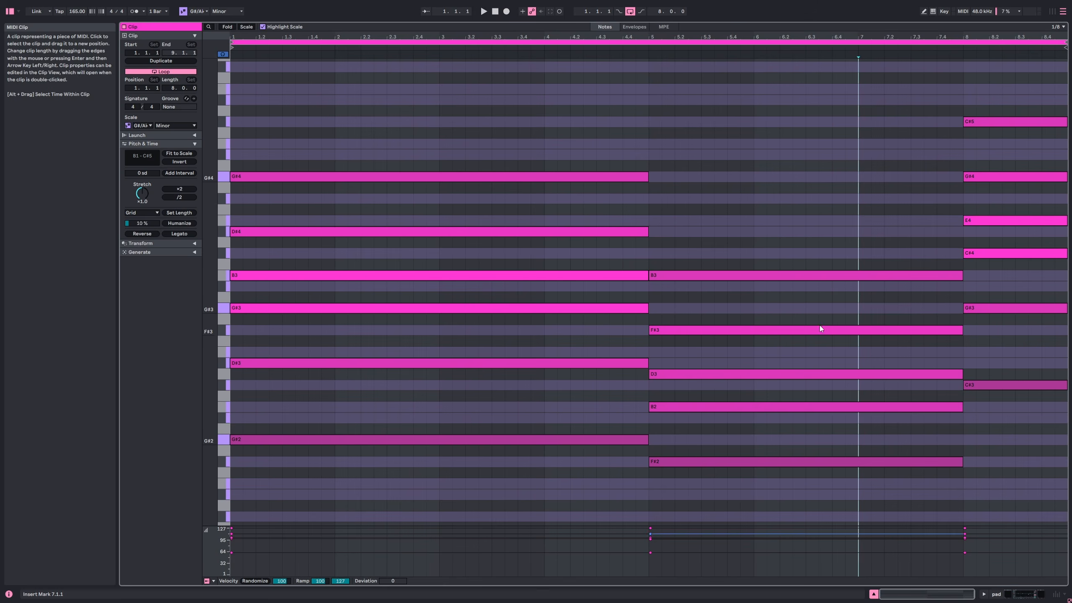
key(space)
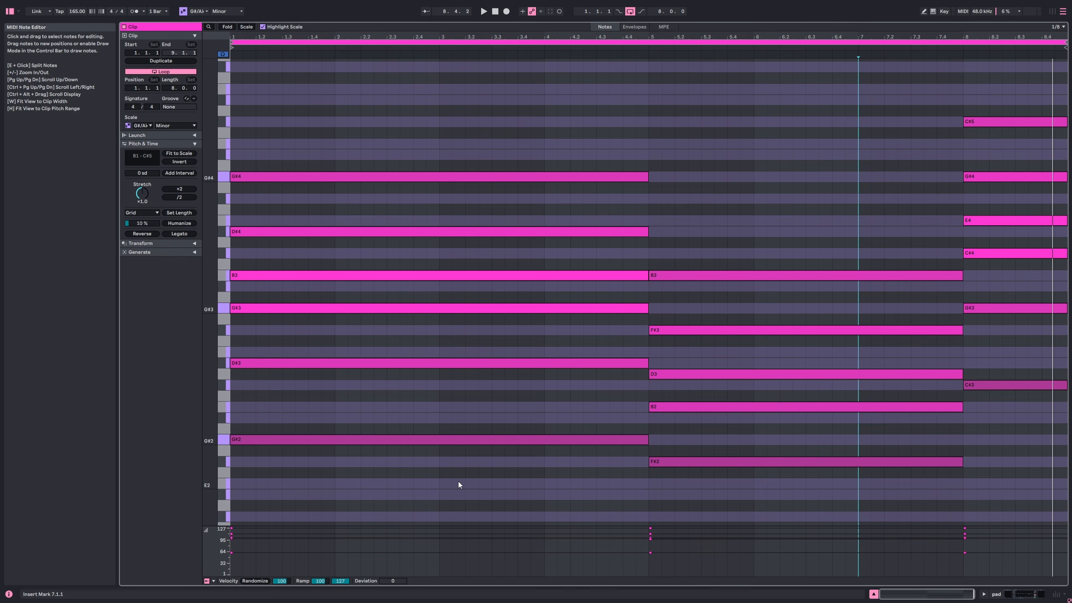
- Examine the pad's chords, selecting the notes of bars 1 to 4, bars 5 to 7 and bar 8, and the second chord's D3
drag(459, 482, 467, 127)
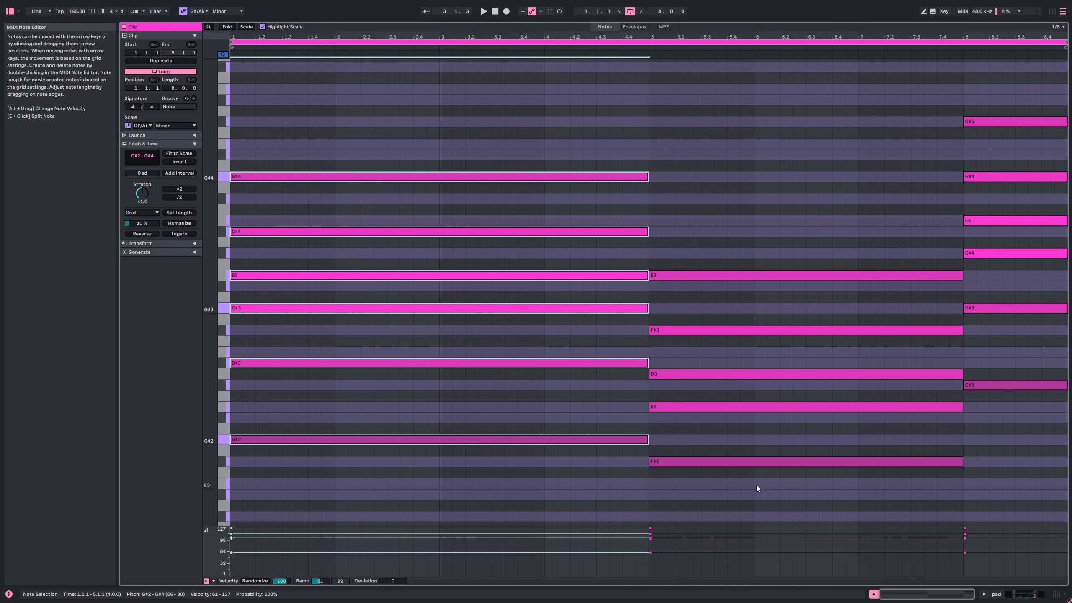
drag(753, 491, 787, 228)
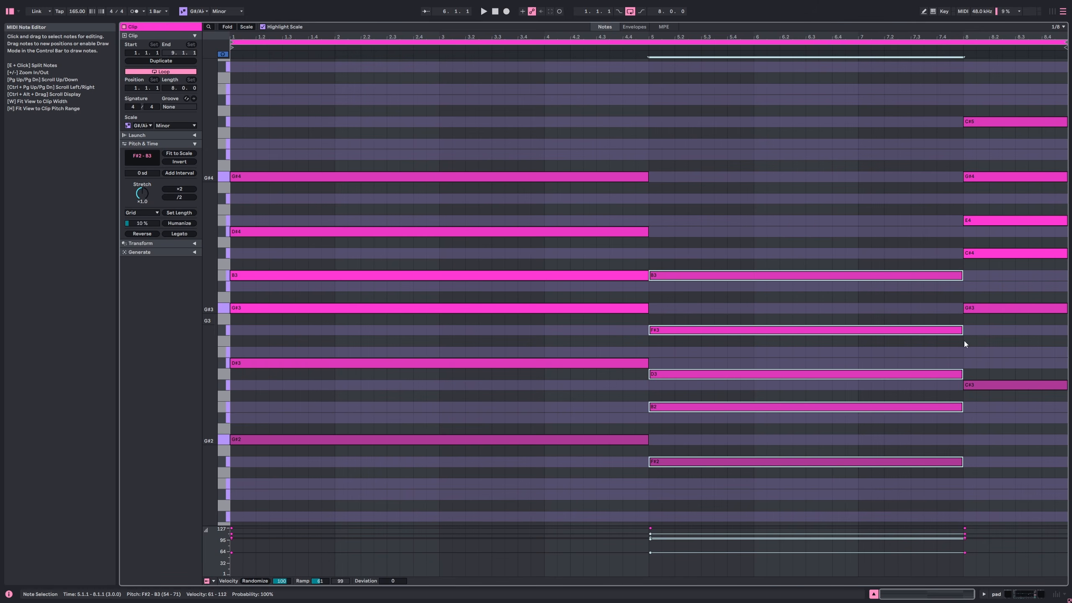
drag(1015, 415, 1009, 83)
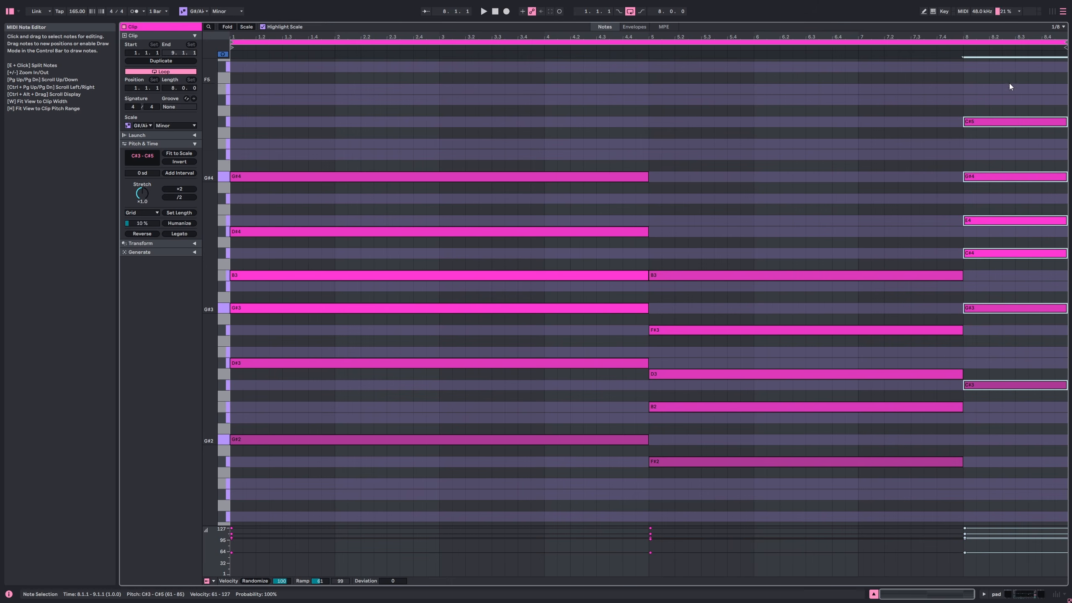
click(751, 374)
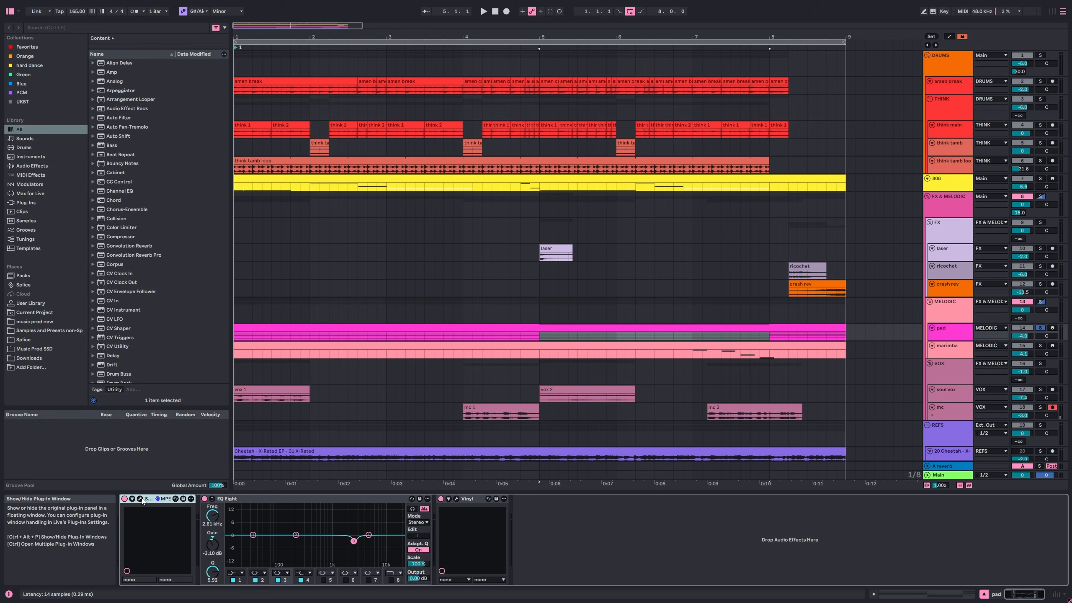
- Open the pad's Serum 2 instrument, play the pad while viewing its oscillators, and show its effects rack
click(141, 499)
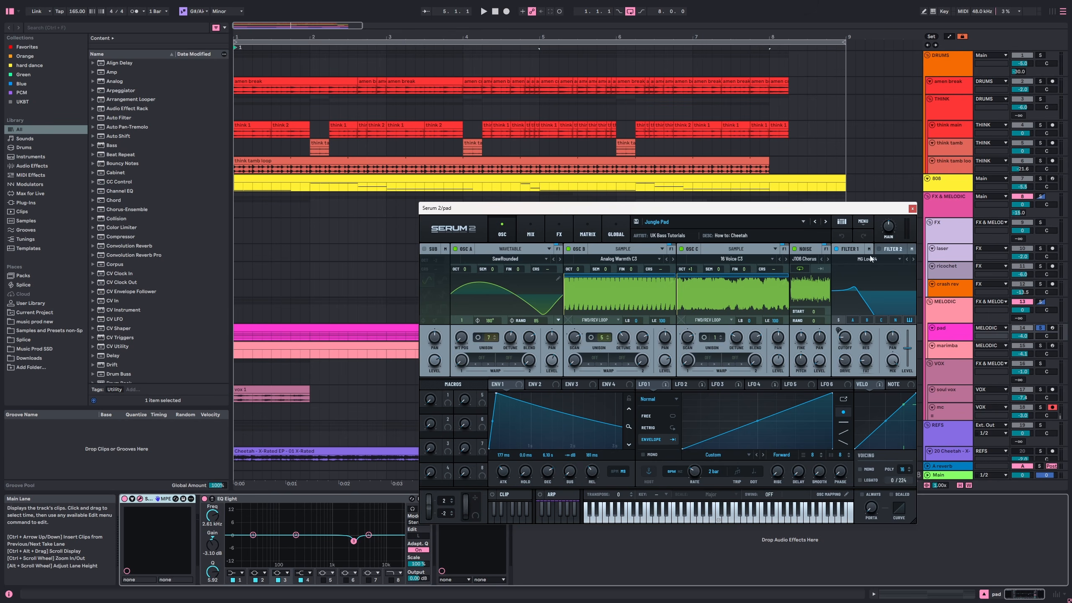
key(space)
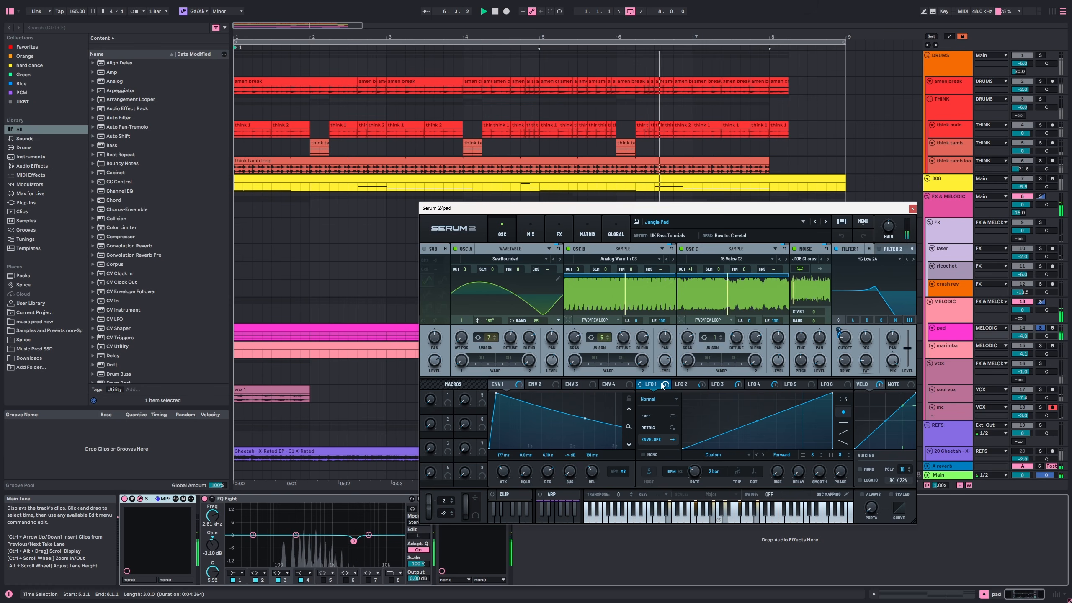
click(550, 231)
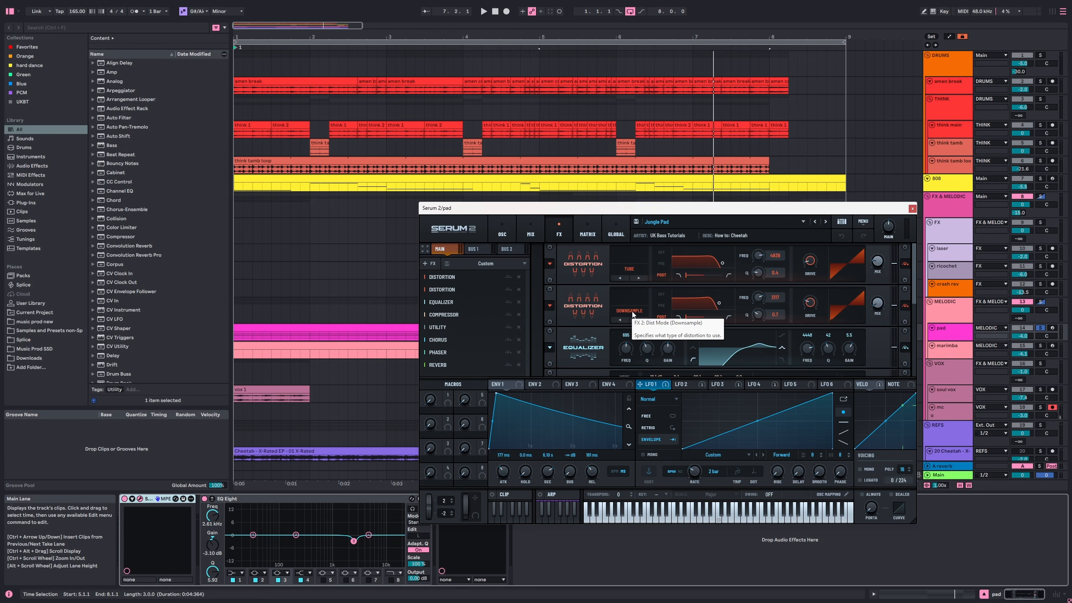
- Play the pad while switching Serum's downsample and tube distortions off and back on to compare the sound
click(906, 305)
key(space)
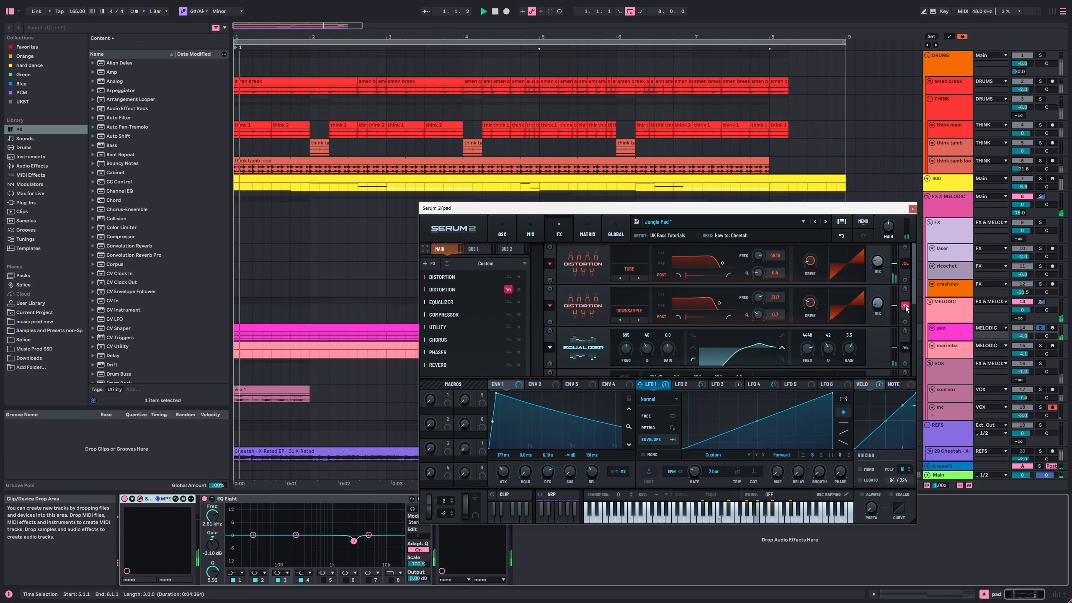
click(906, 265)
click(906, 266)
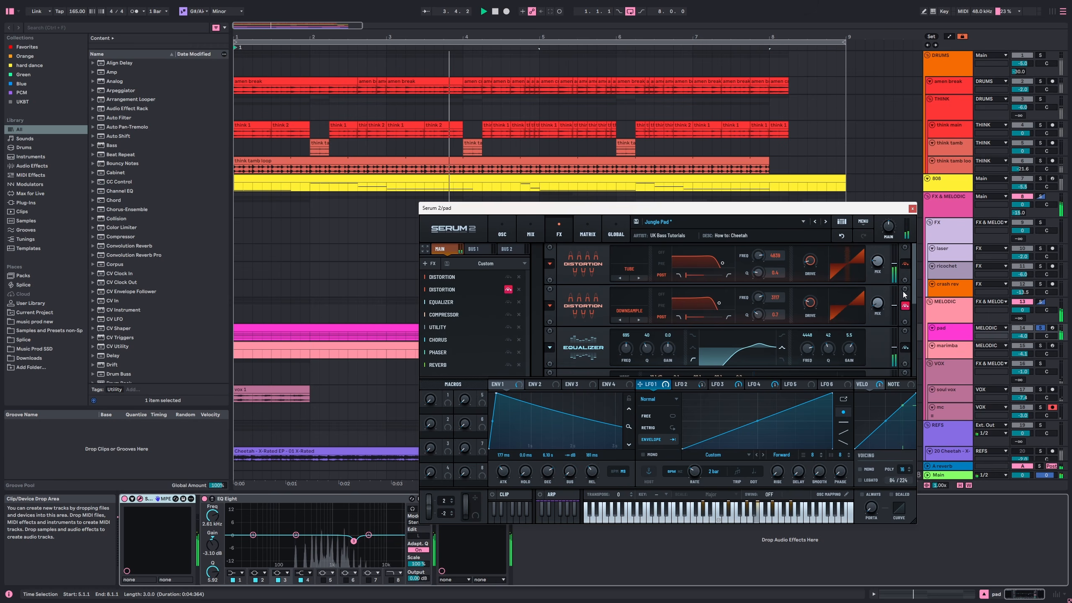
click(905, 307)
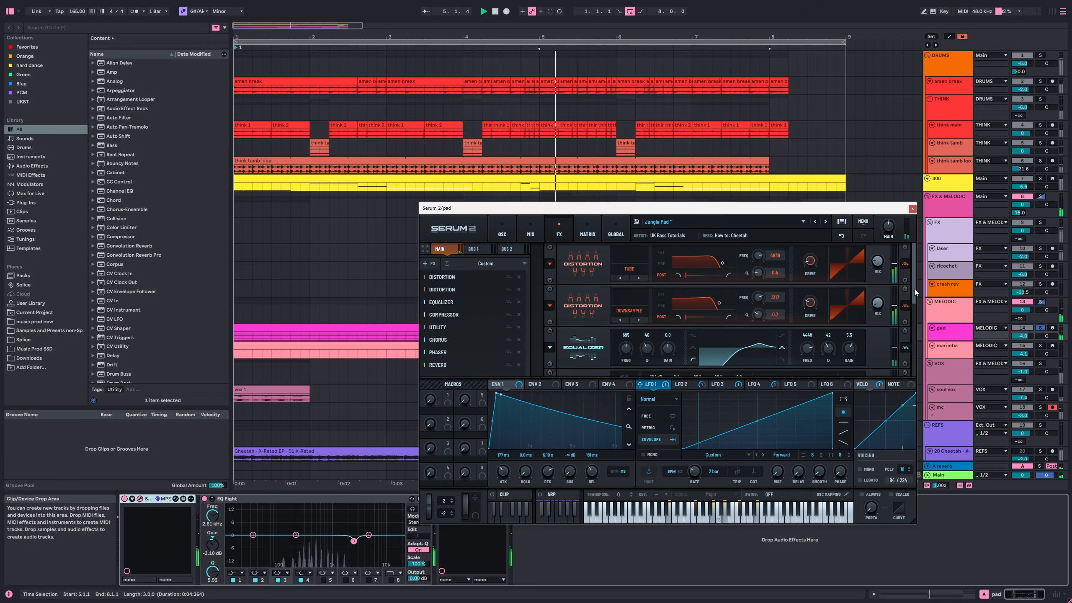
- Examine the rest of Serum's effects chain: equalizer, compressor, utility, chorus, phaser and reverb
scroll(914, 291, down, 2)
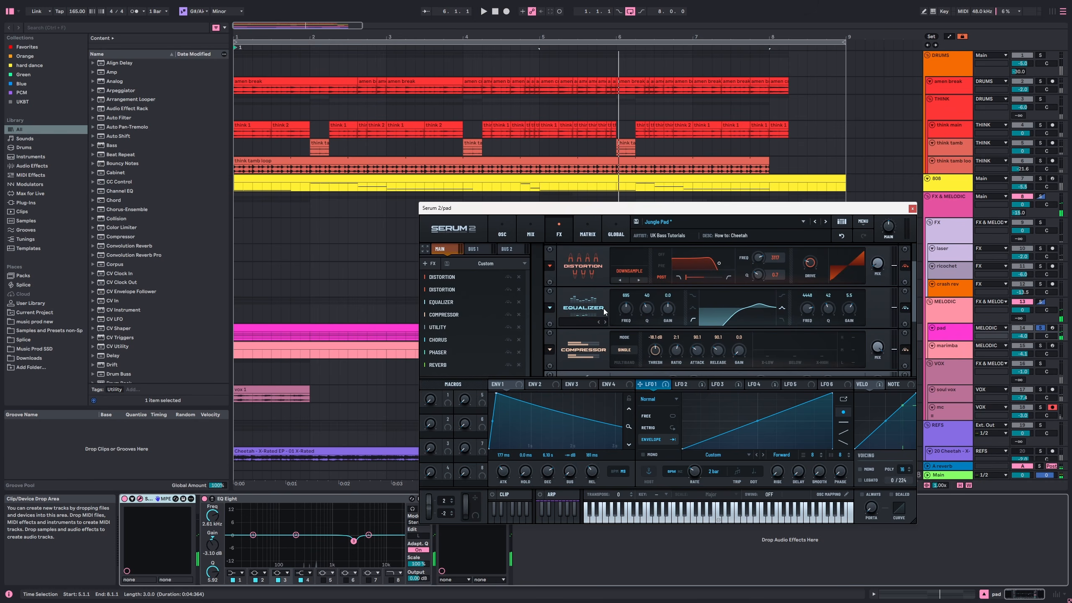
scroll(845, 321, down, 2)
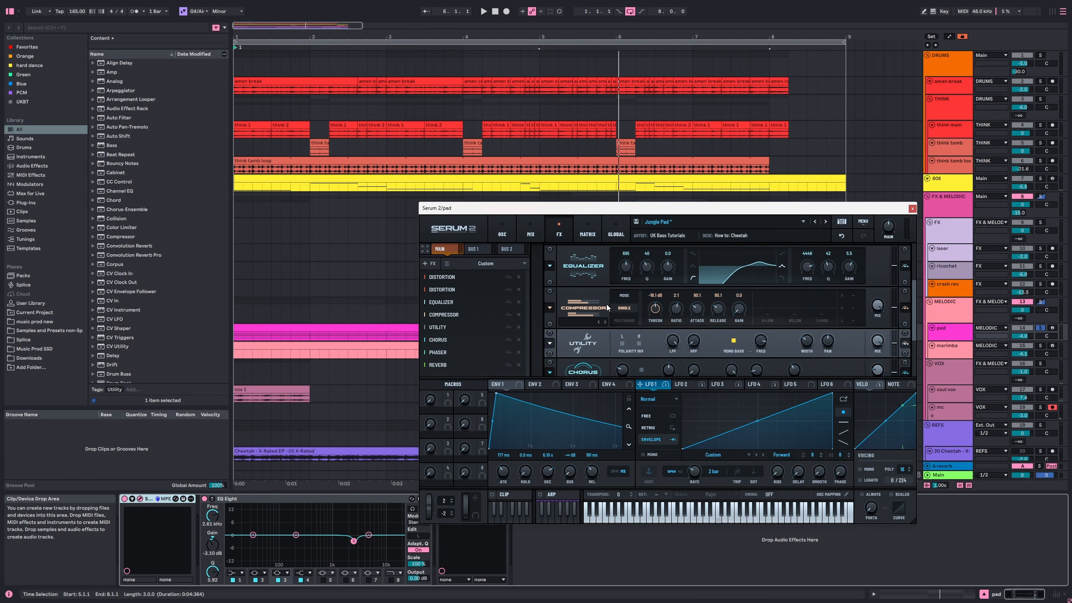
scroll(913, 312, down, 2)
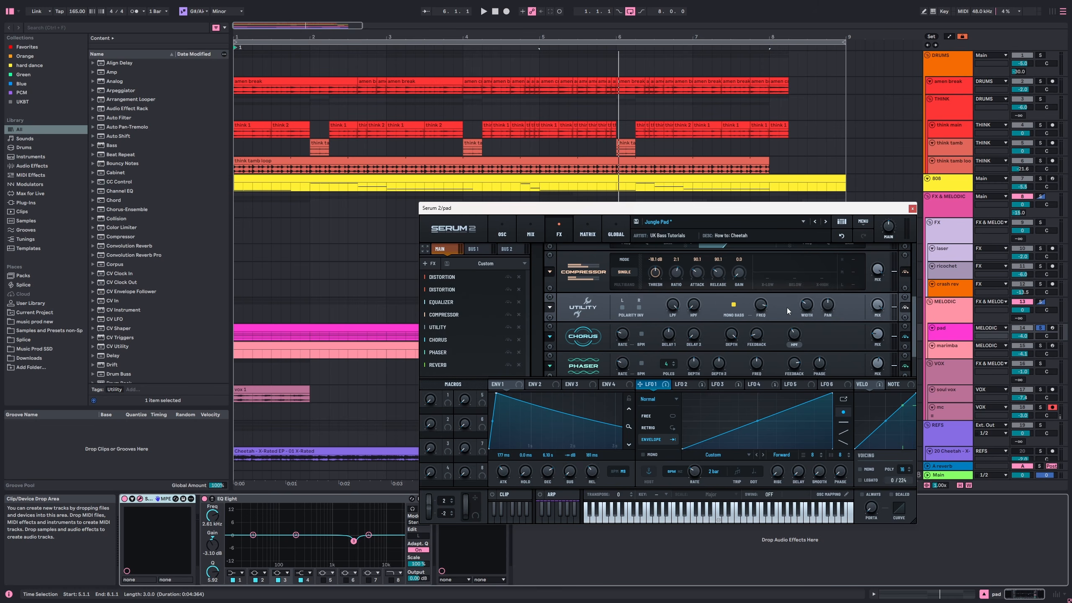
scroll(916, 323, down, 2)
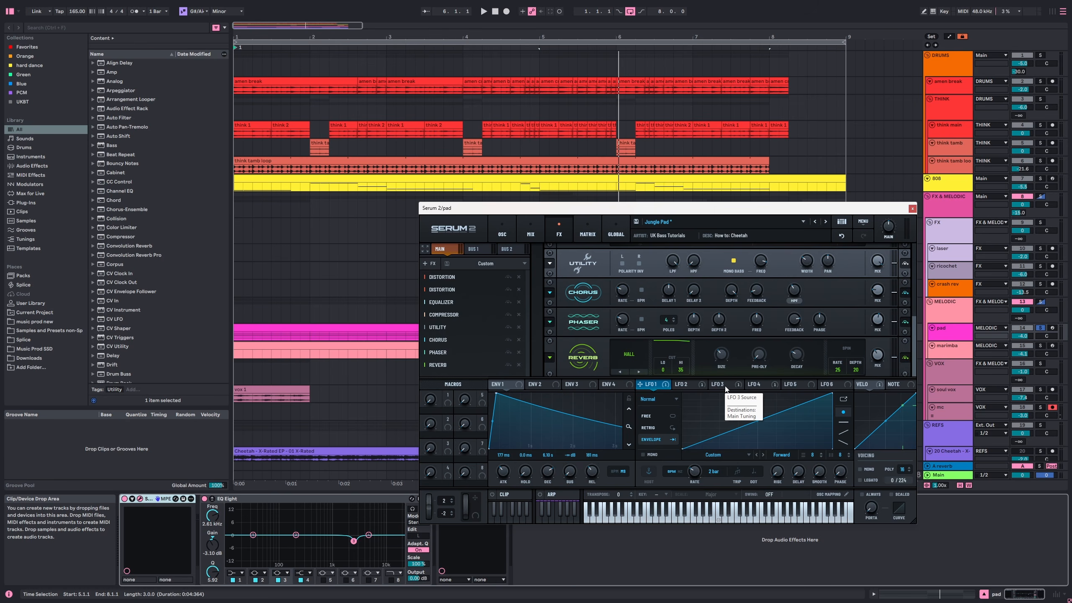
- Examine the modulation matrix and the LFO 2, LFO 3 and LFO 4 sources of the pad synth, and close it
click(759, 384)
click(582, 238)
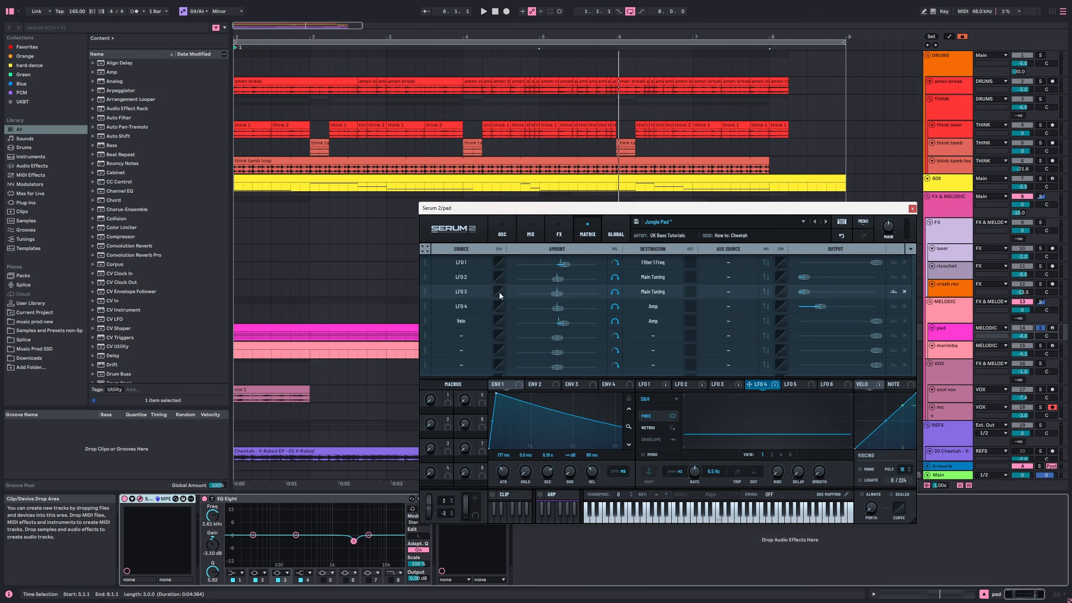
click(687, 384)
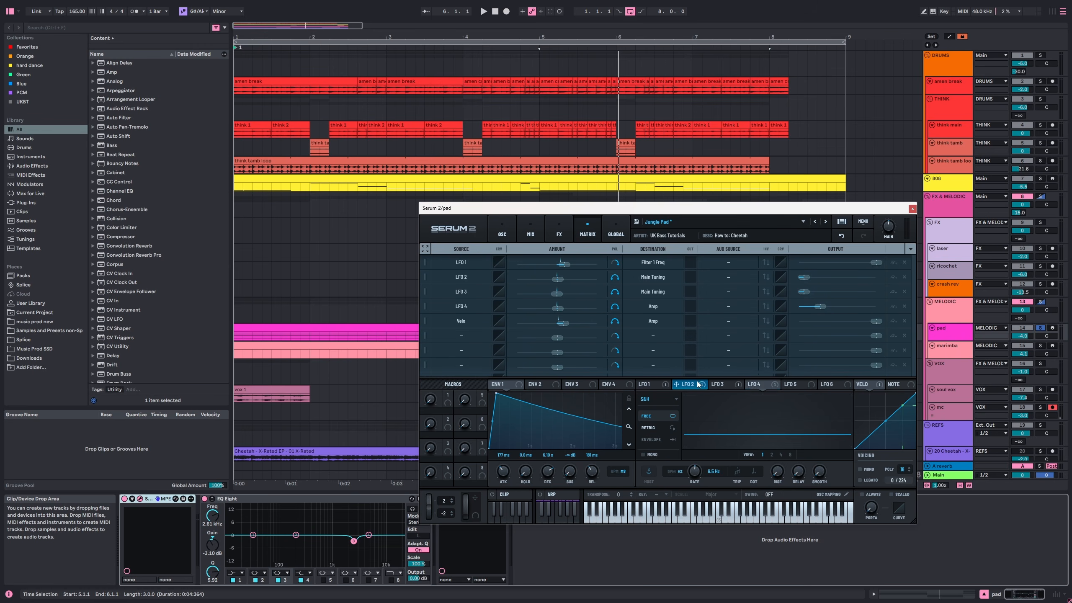
click(720, 384)
click(758, 384)
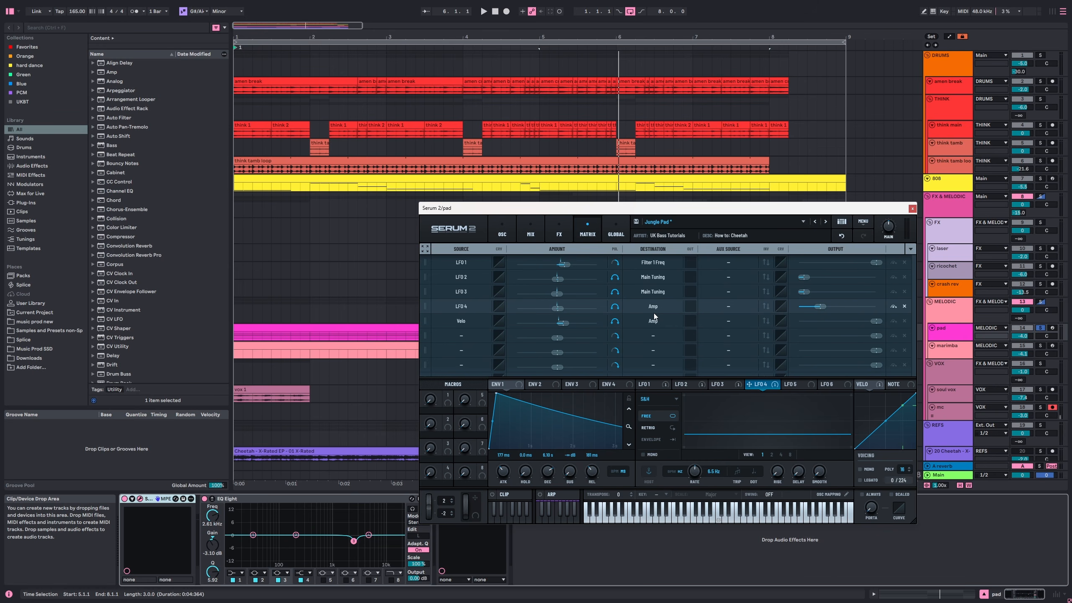
click(913, 208)
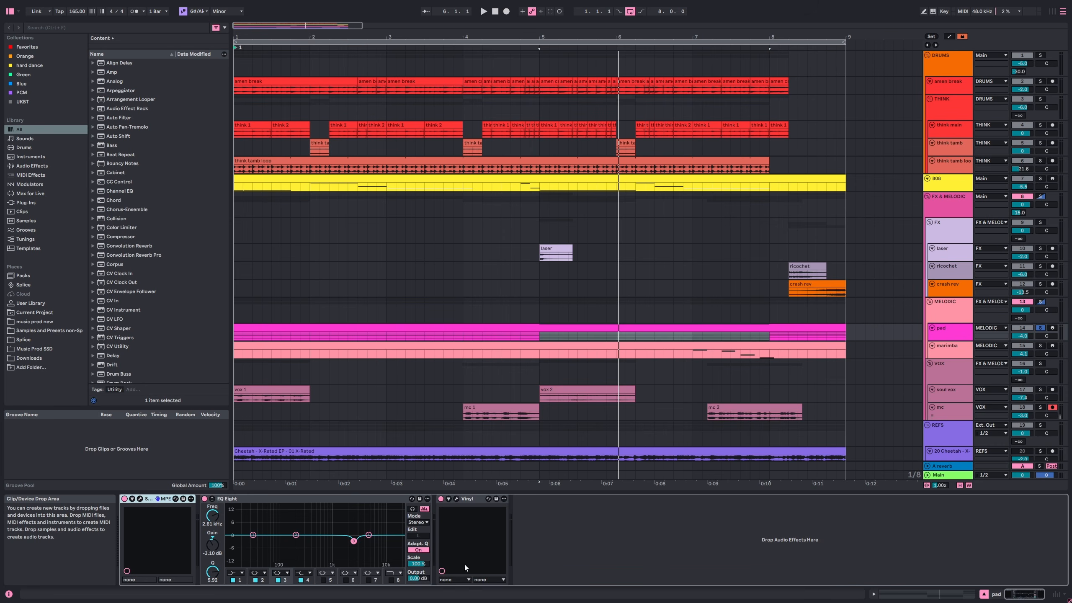
- Open the pad's Vinyl plug-in, compare the playing pad with the device deactivated and active, and close the plug-in window
click(457, 499)
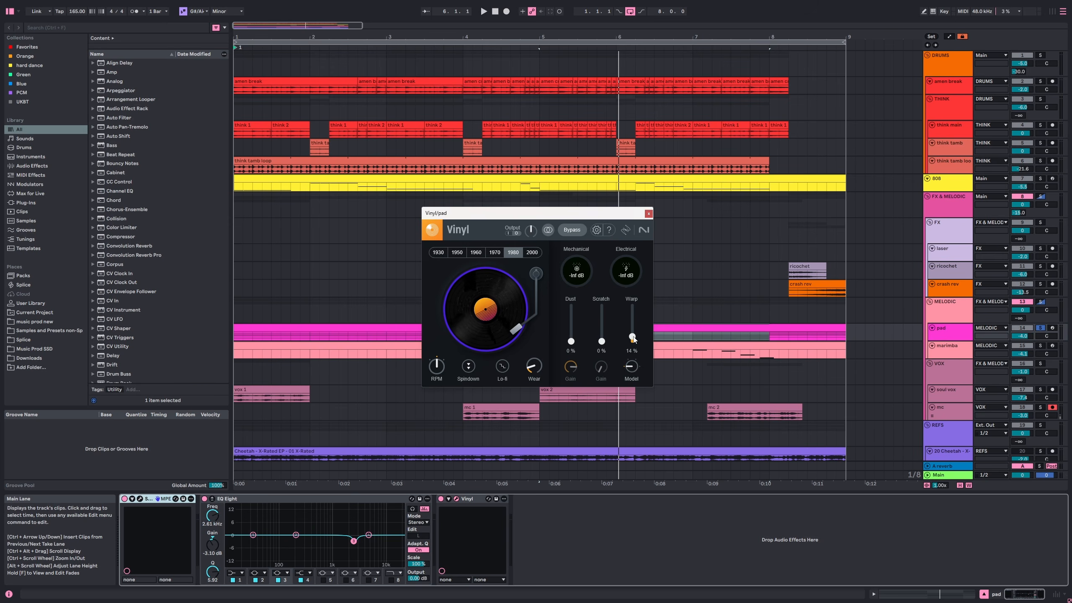
key(space)
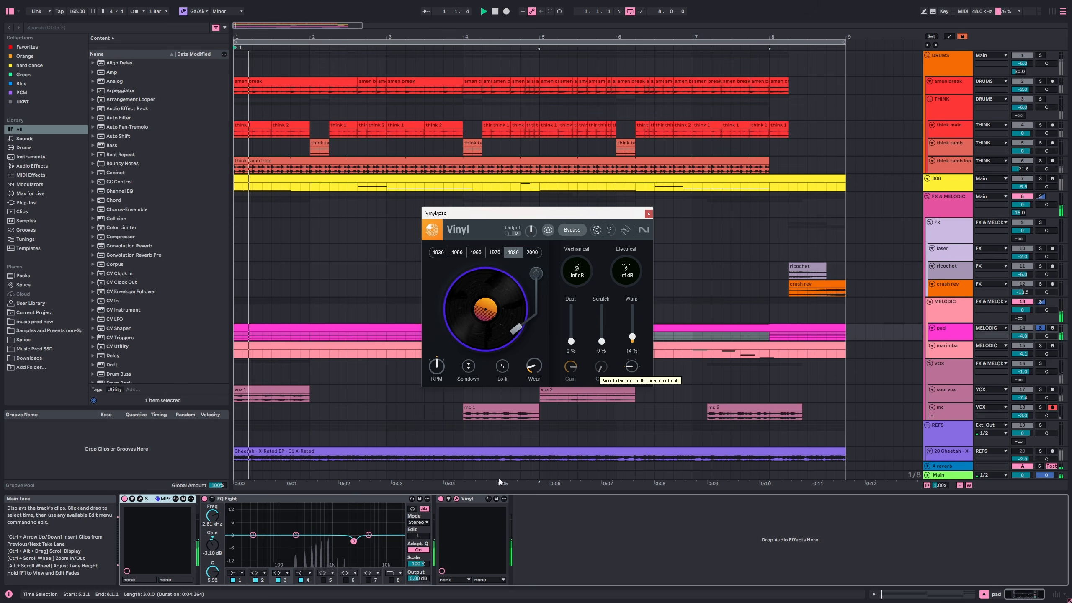
click(441, 500)
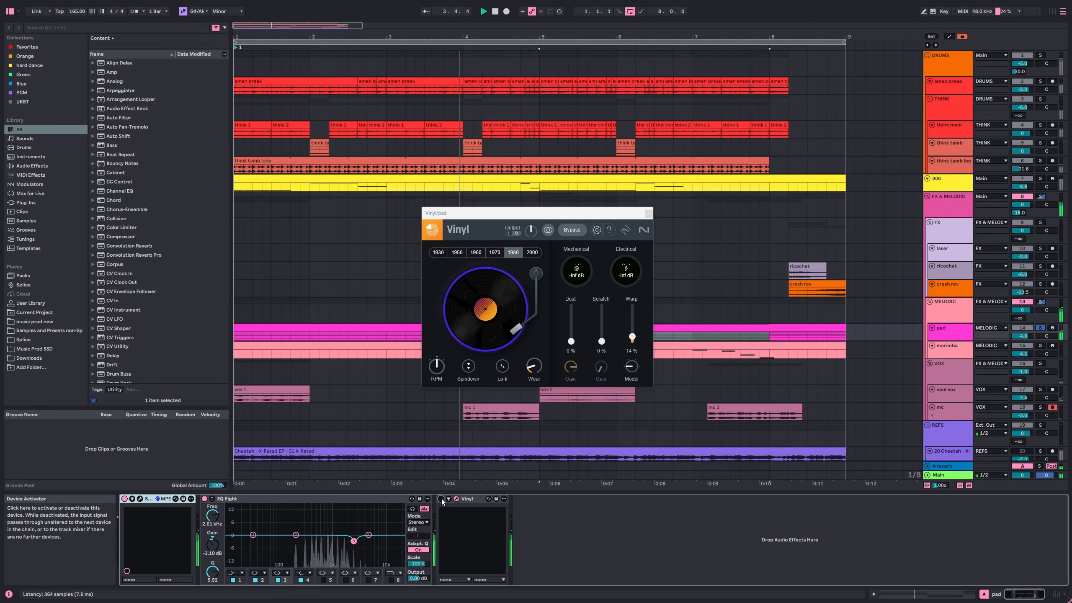
click(441, 499)
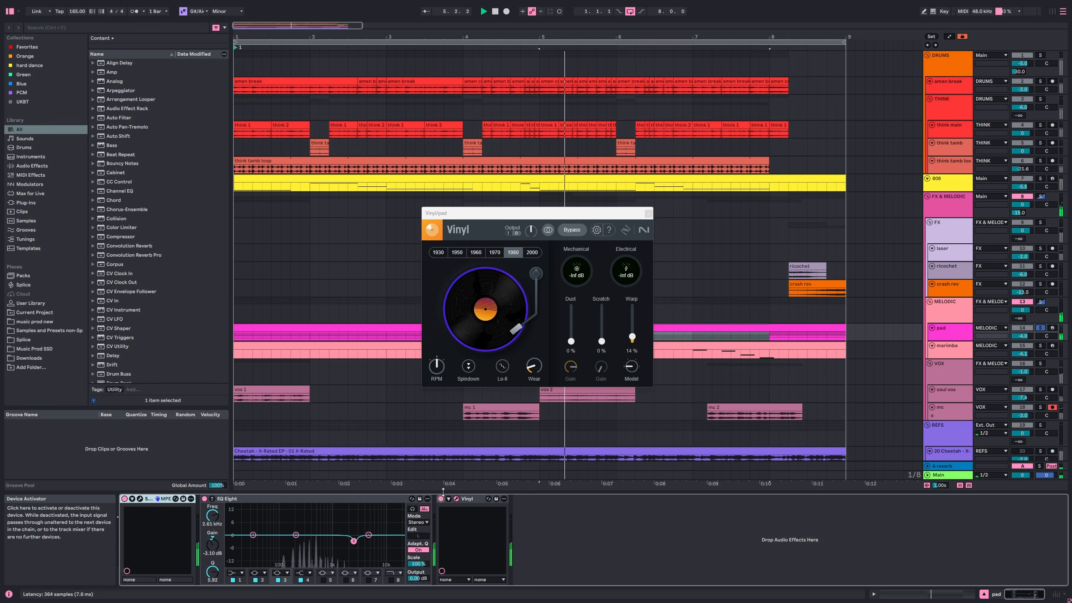
click(649, 214)
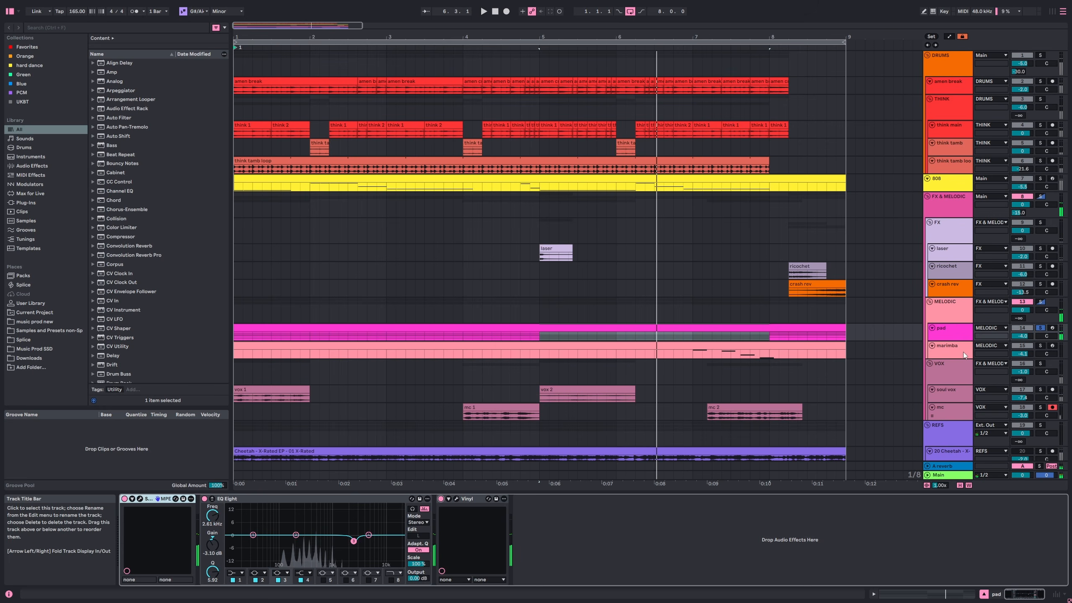
- Solo the marimba track, and examine the notes of its MIDI clip in the enlarged note editor
click(1041, 345)
click(961, 346)
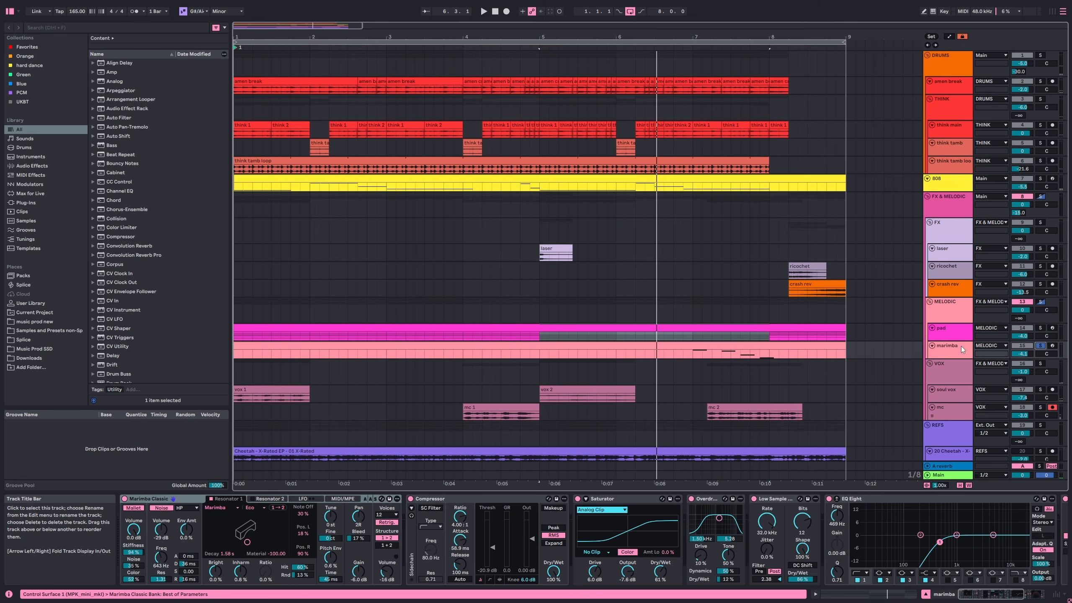
double_click(818, 346)
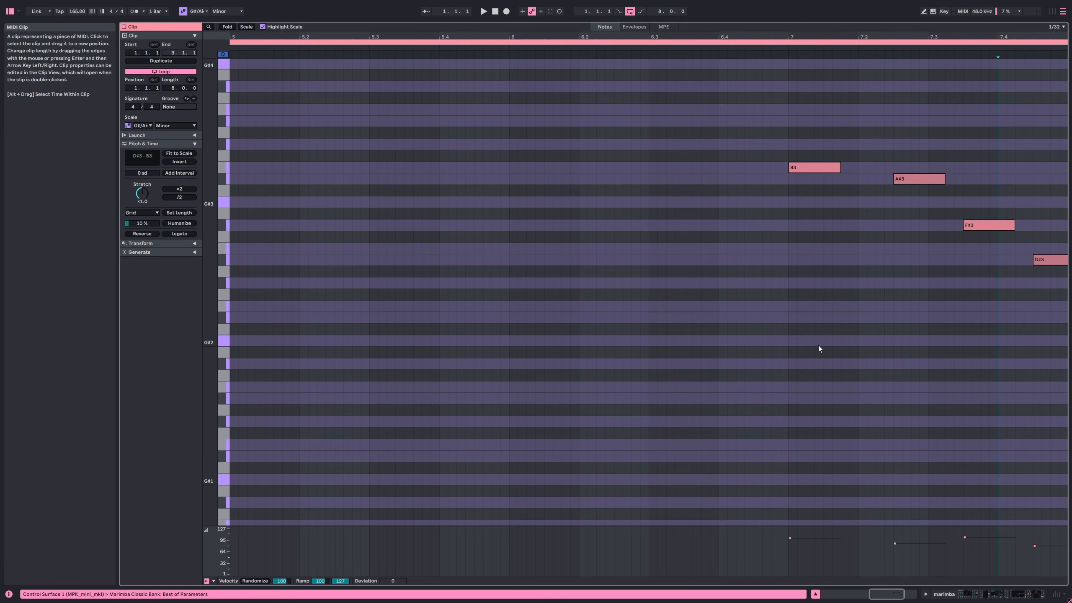
click(778, 47)
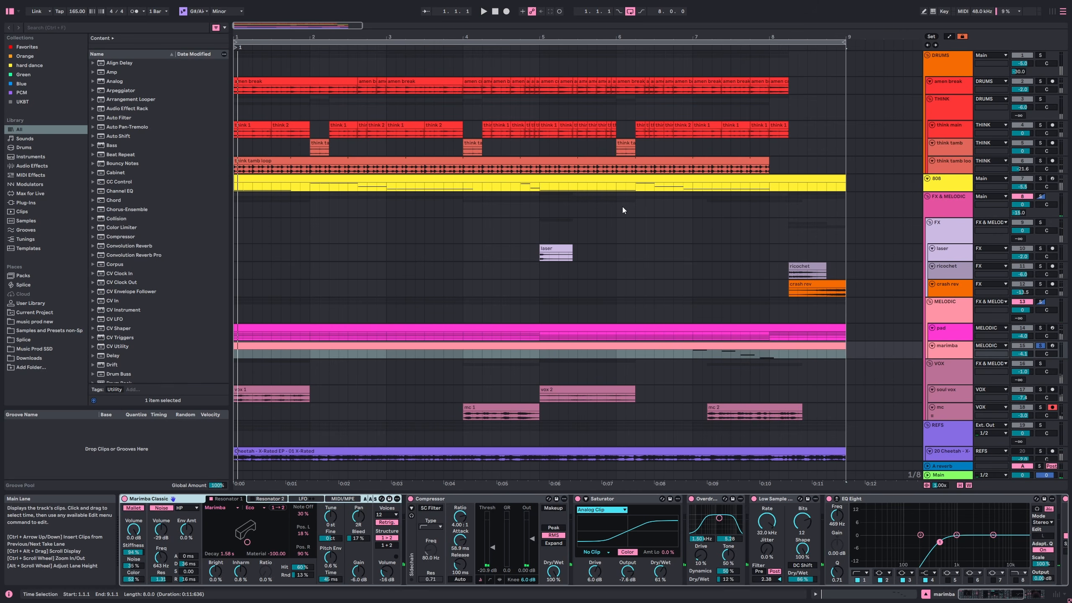
double_click(693, 350)
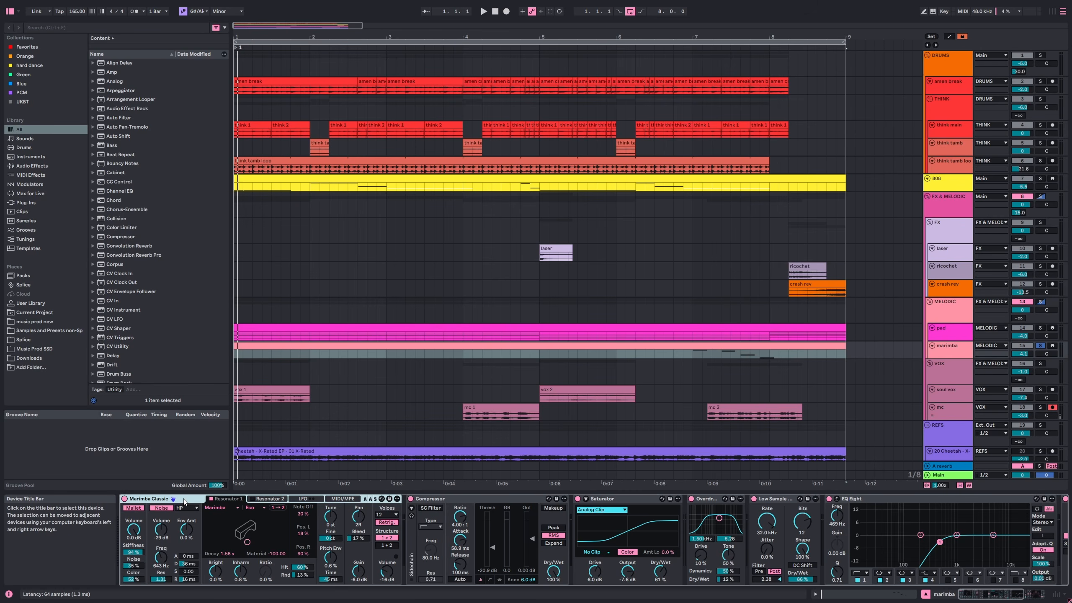
- Review the marimba's device chain from Marimba Classic through Compressor, Saturator, Overdrive, Low Sample Rate, EQ Eight and Echo
click(445, 499)
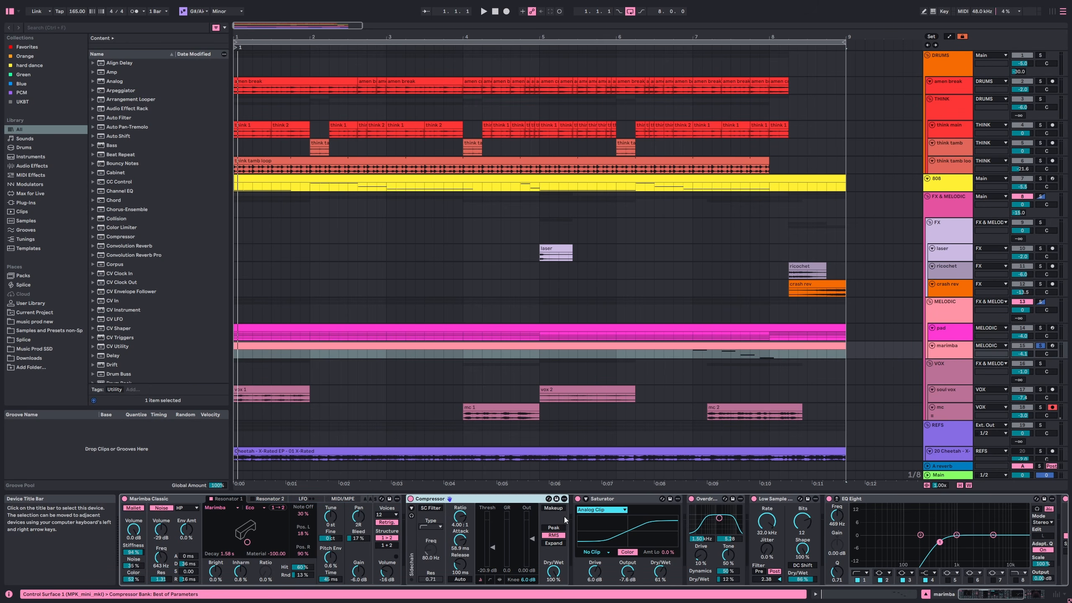
click(640, 502)
click(710, 499)
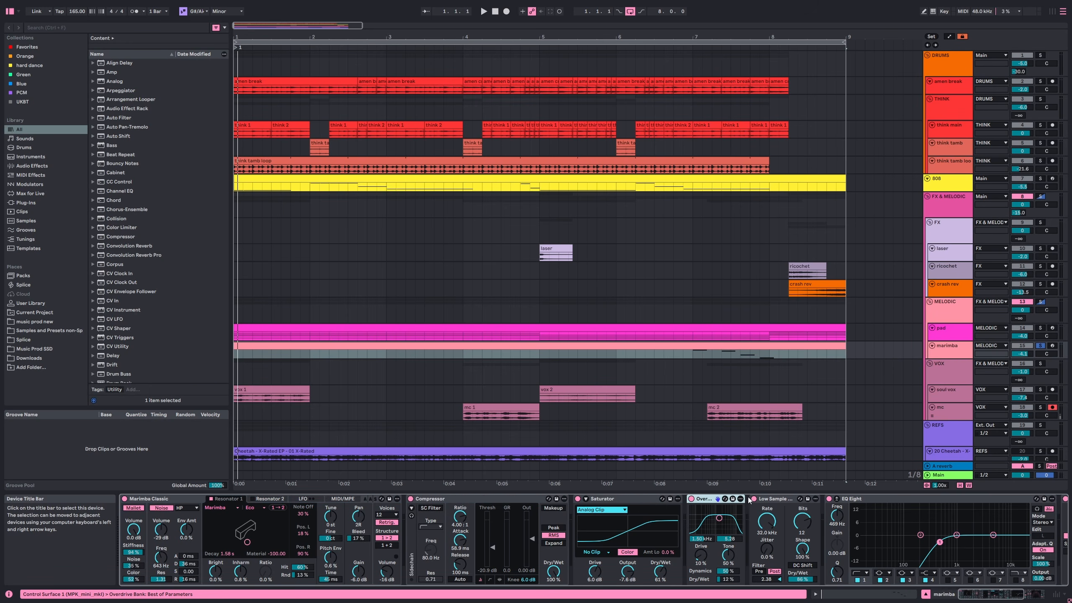
click(775, 499)
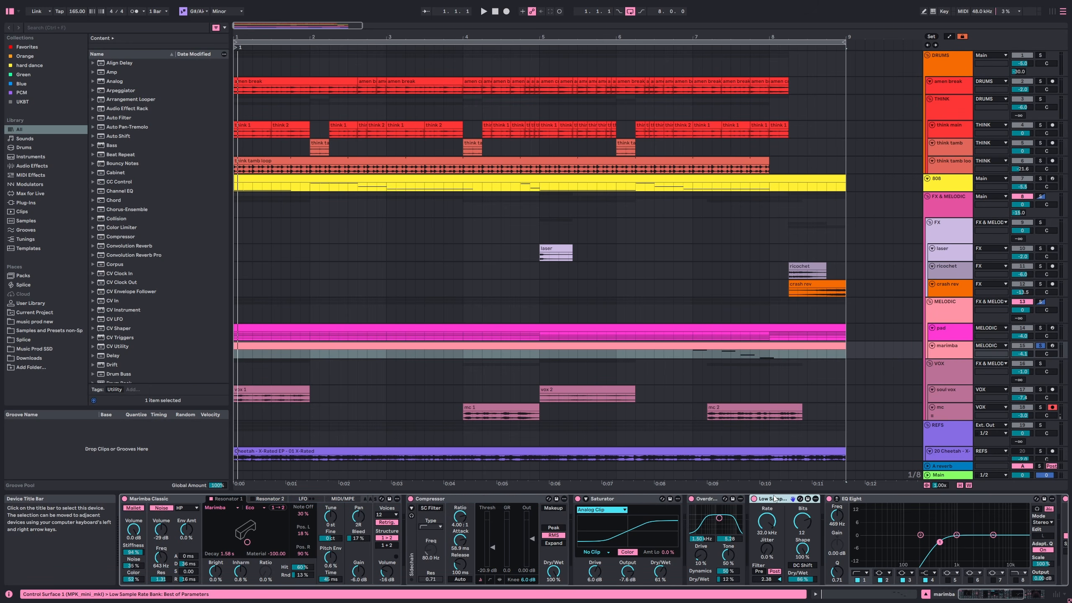
click(958, 502)
scroll(950, 528, right, 5)
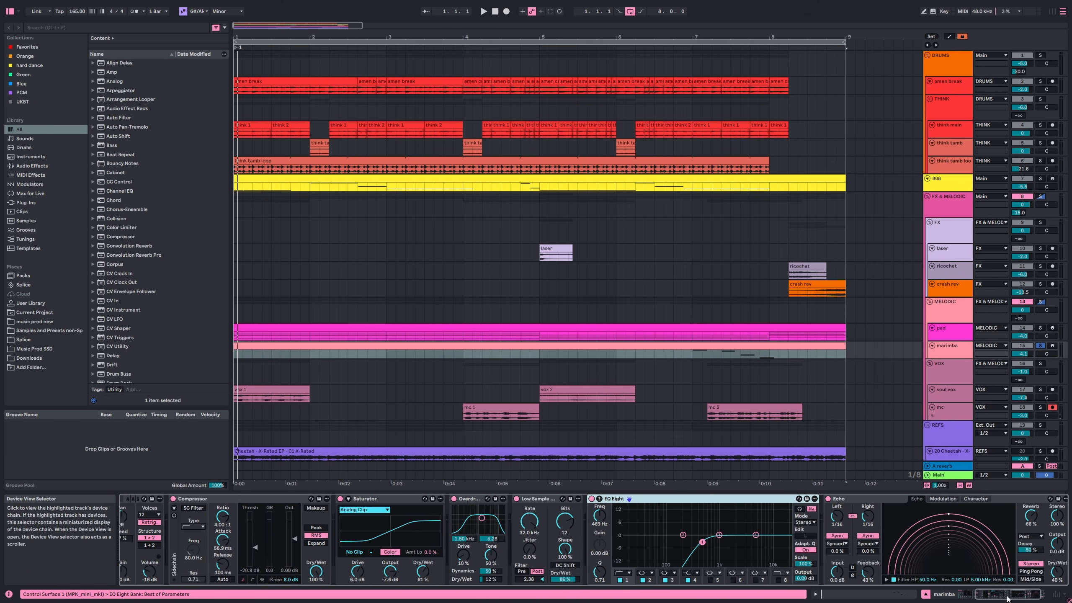
click(995, 500)
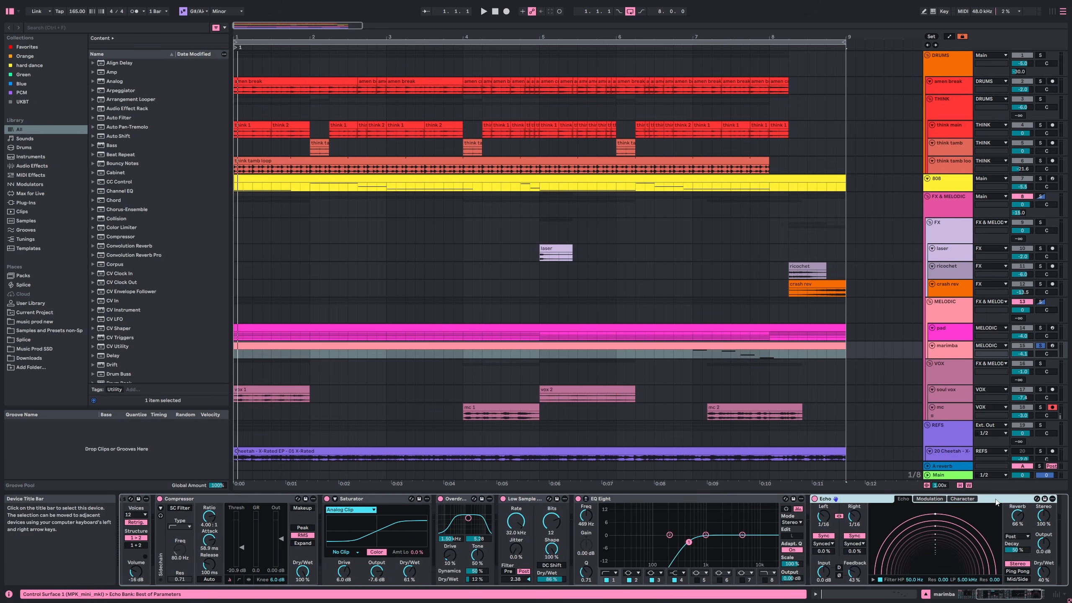
click(974, 595)
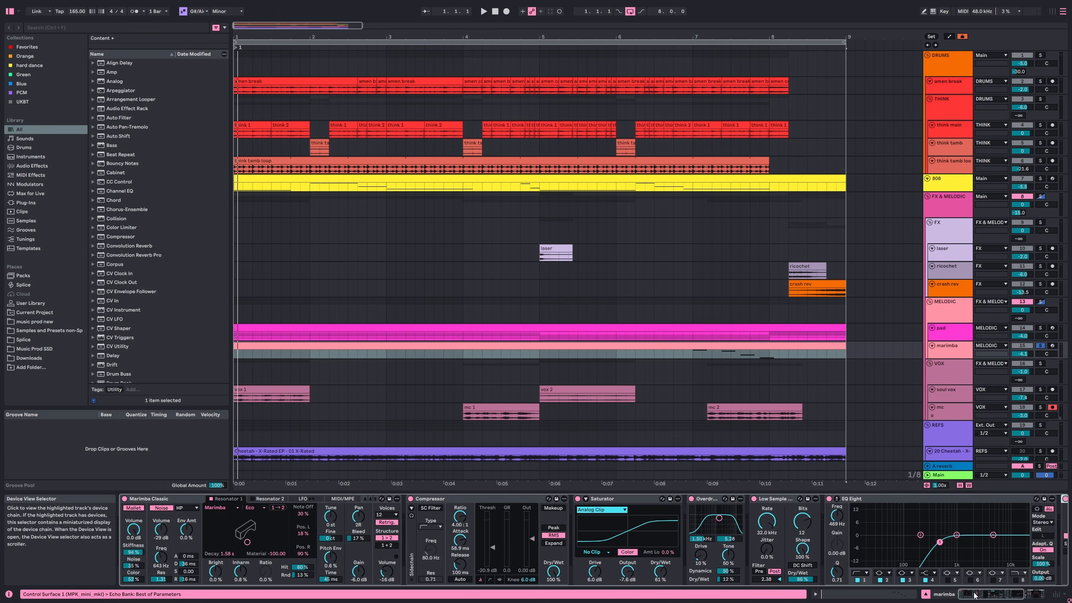
- Play the marimba phrase from bar 7 with the effects from Saturator to EQ Eight deactivated, and replay it with them active
key(space)
key(space)
shift+click(491, 500)
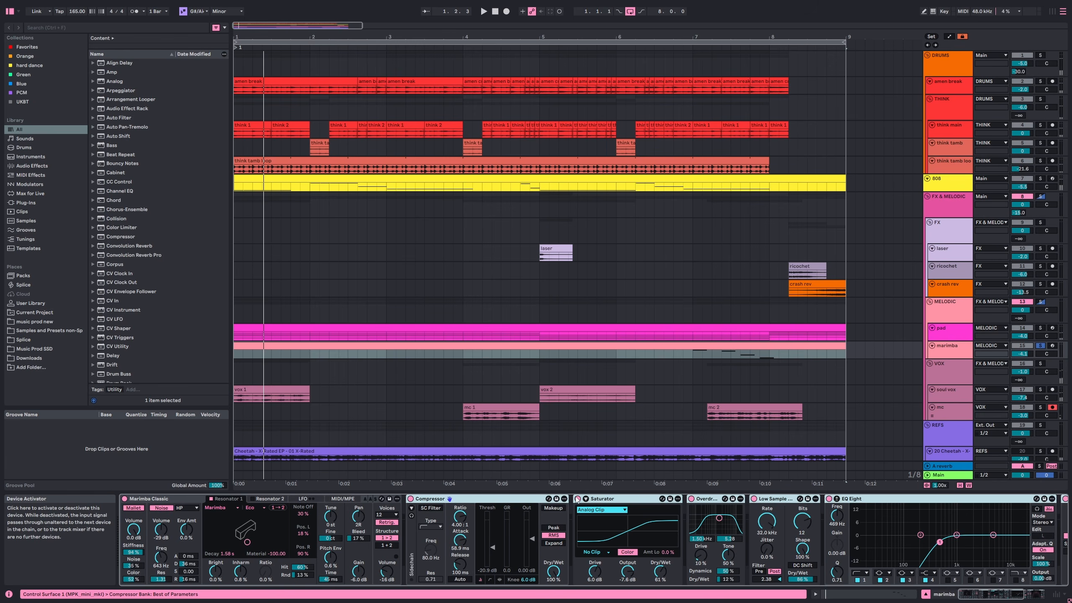
click(698, 356)
key(space)
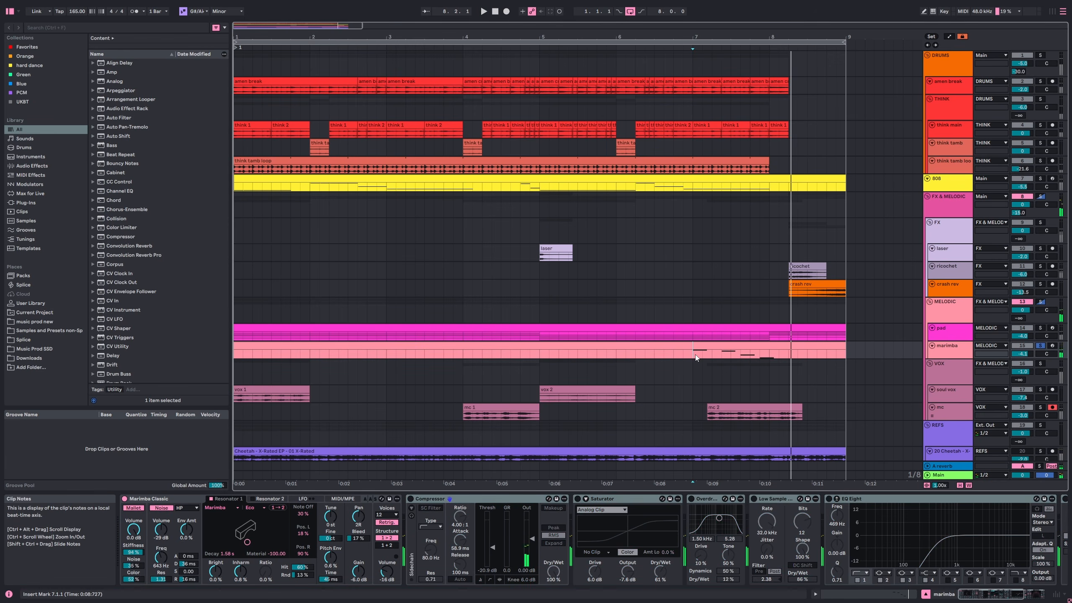
key(space)
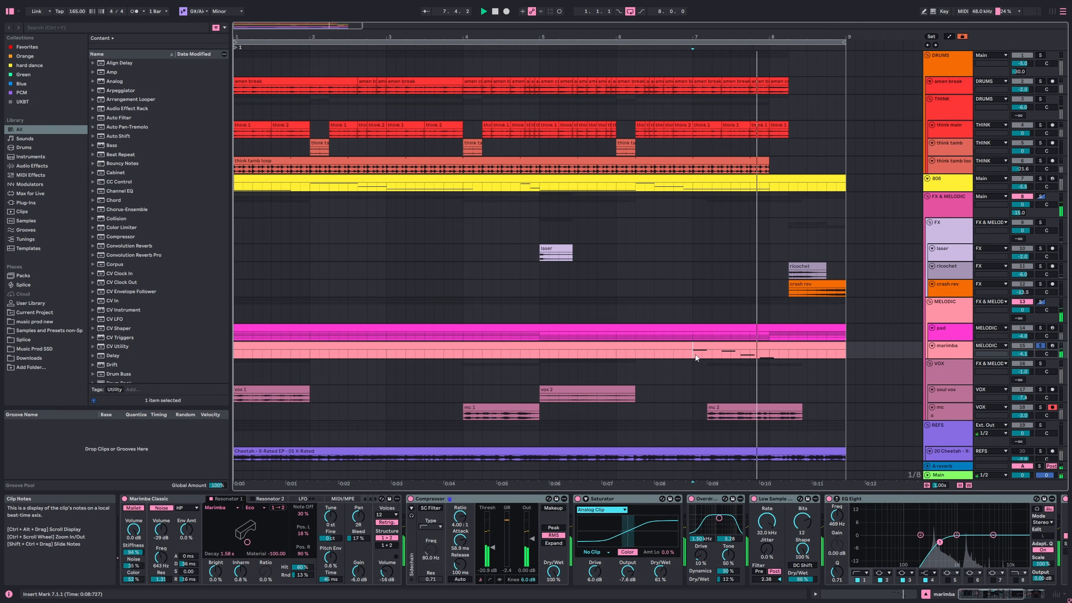
- Solo the VOX group, play the vocals from the vox 1 clip, stop playback, and select the soul vox track
click(964, 371)
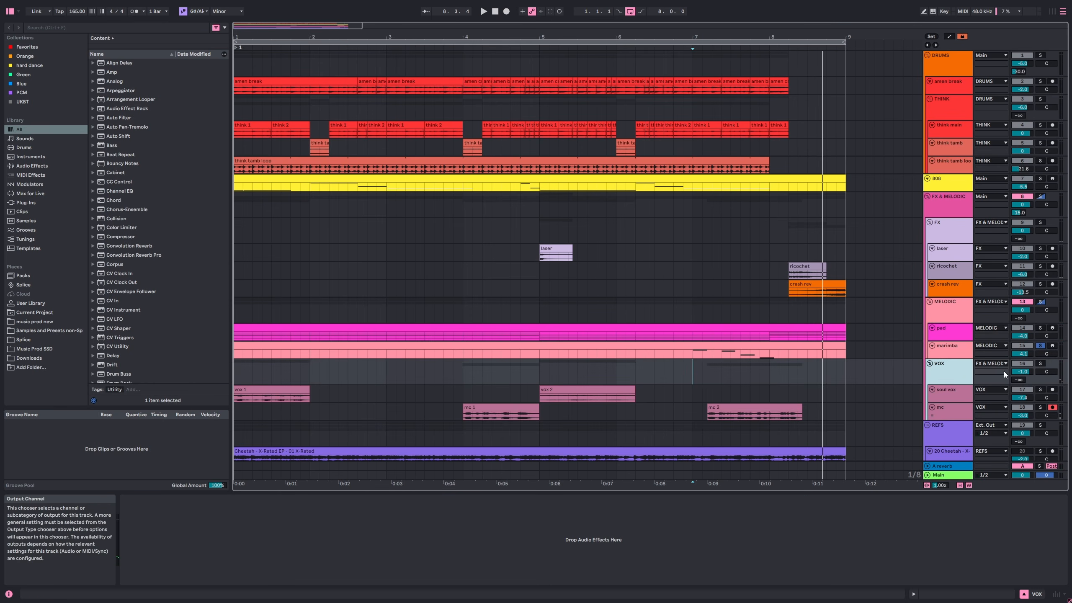
click(1039, 363)
click(276, 392)
key(space)
key(space)
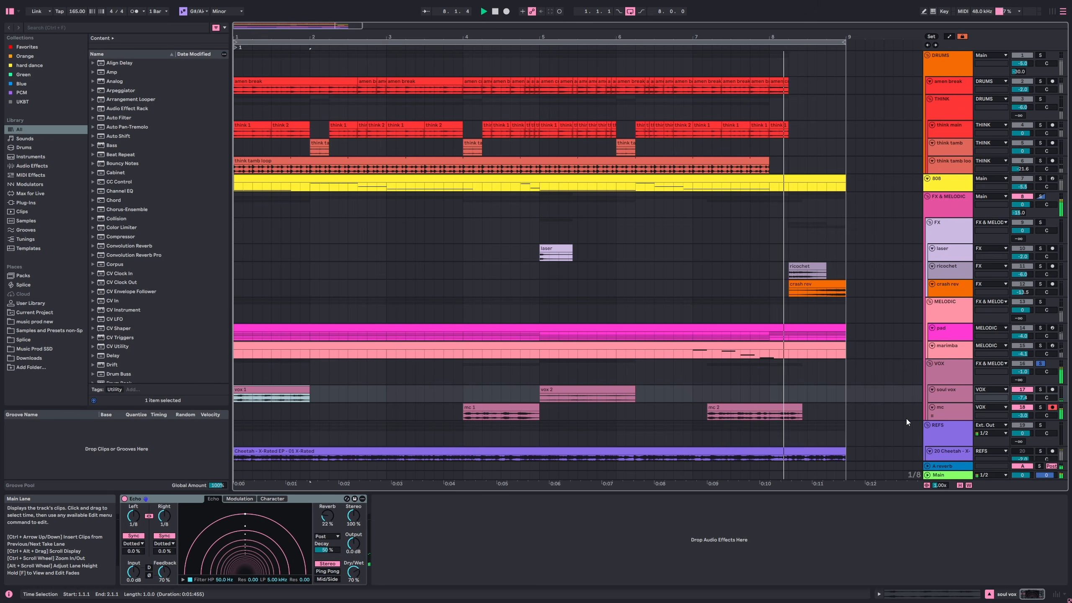
key(space)
click(955, 393)
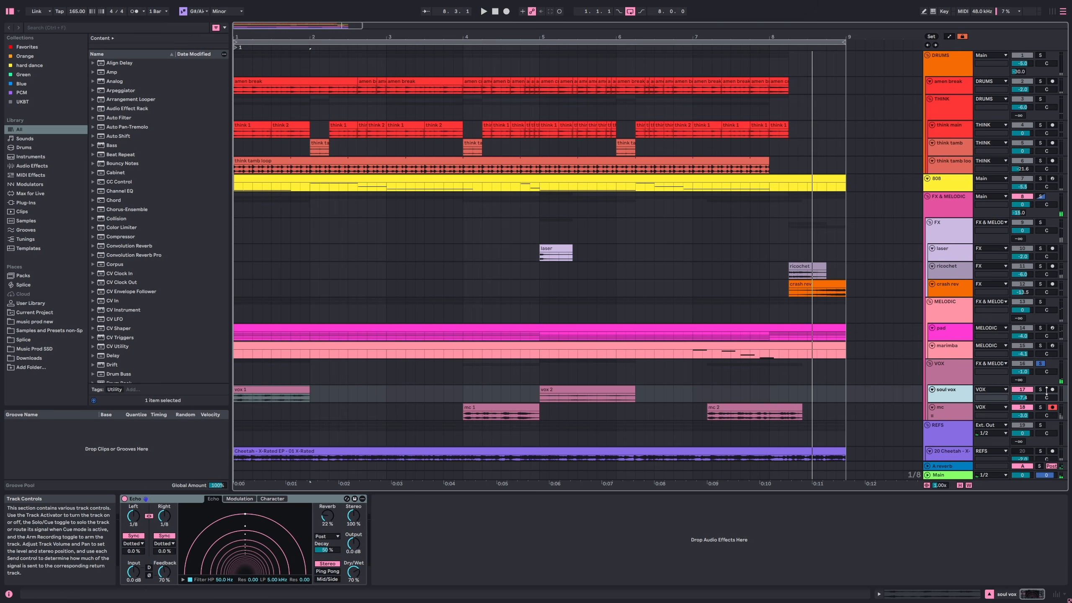
- Solo the soul vox track, play its vox 1 and vox 2 clips, and examine the track's Echo device
click(1040, 389)
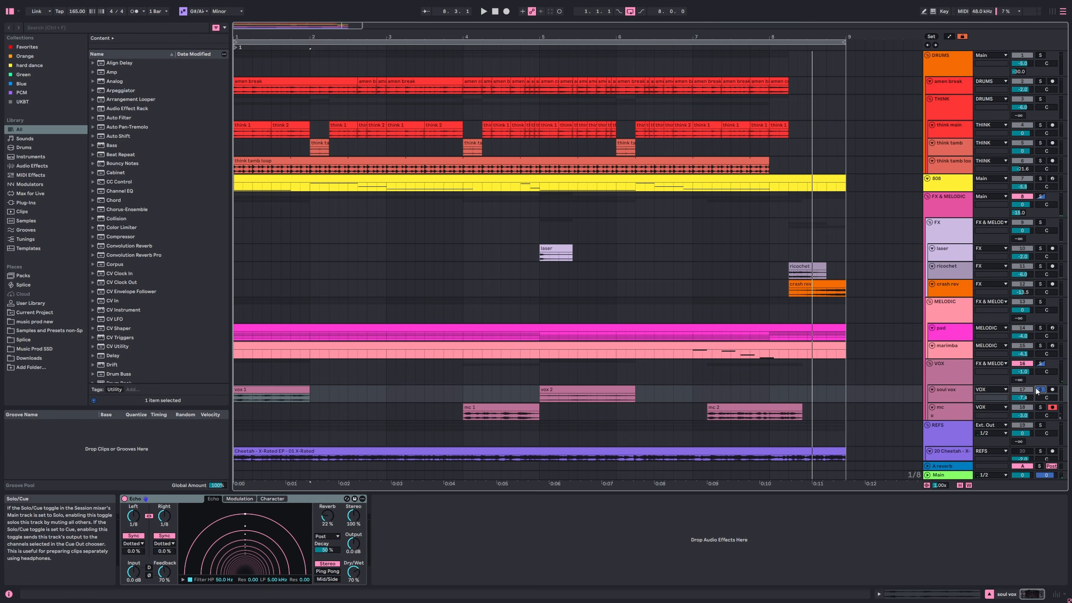
click(252, 390)
key(space)
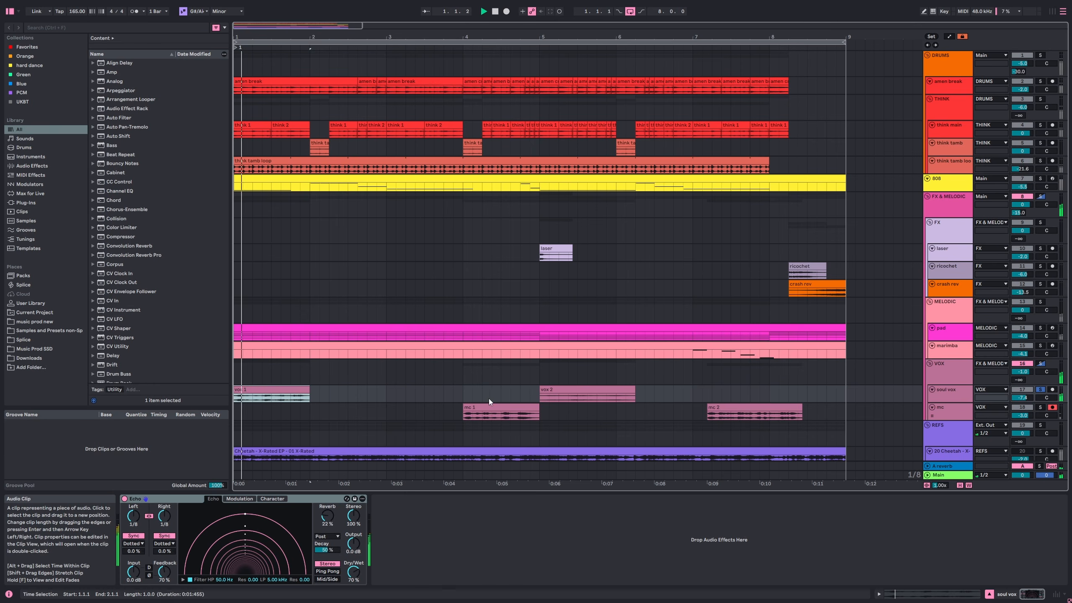
click(581, 387)
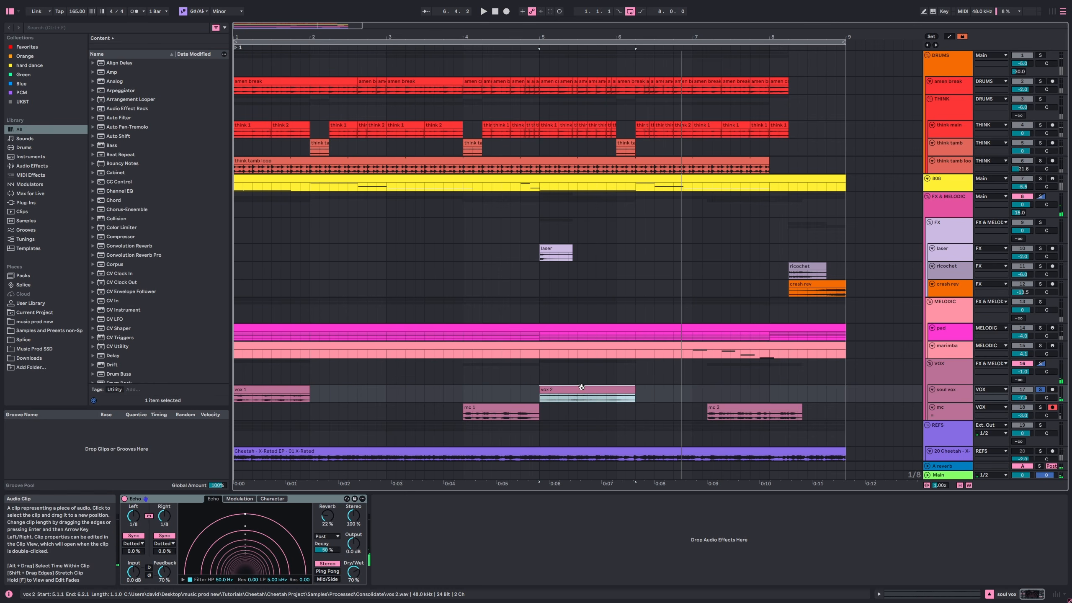
click(320, 499)
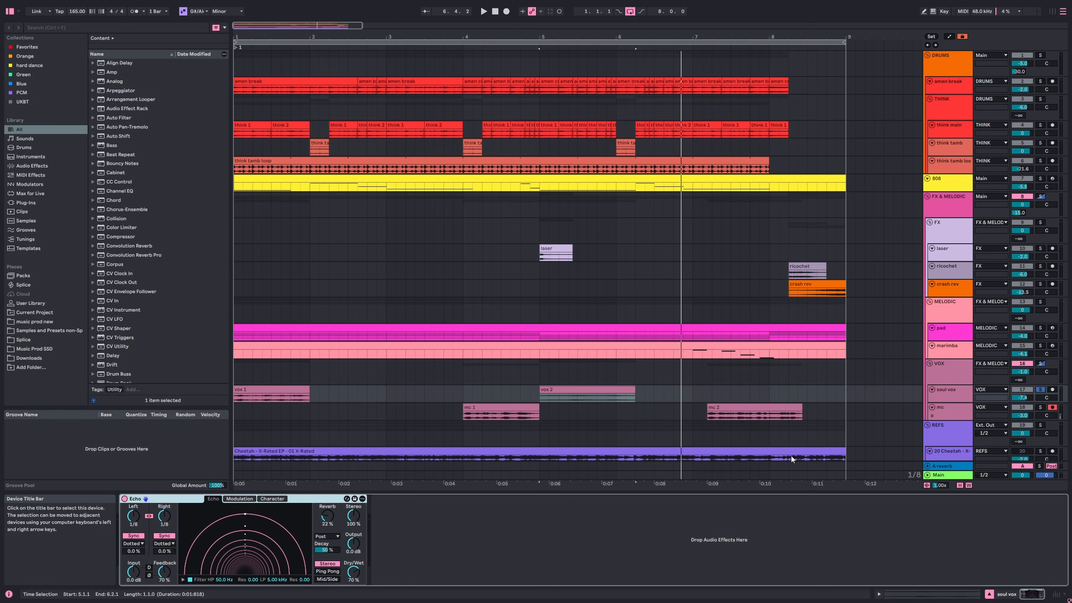
- Audition the mc 1 and mc 2 clips with the mc track soloed, and examine its Hybrid Reverb and Echo devices
click(937, 407)
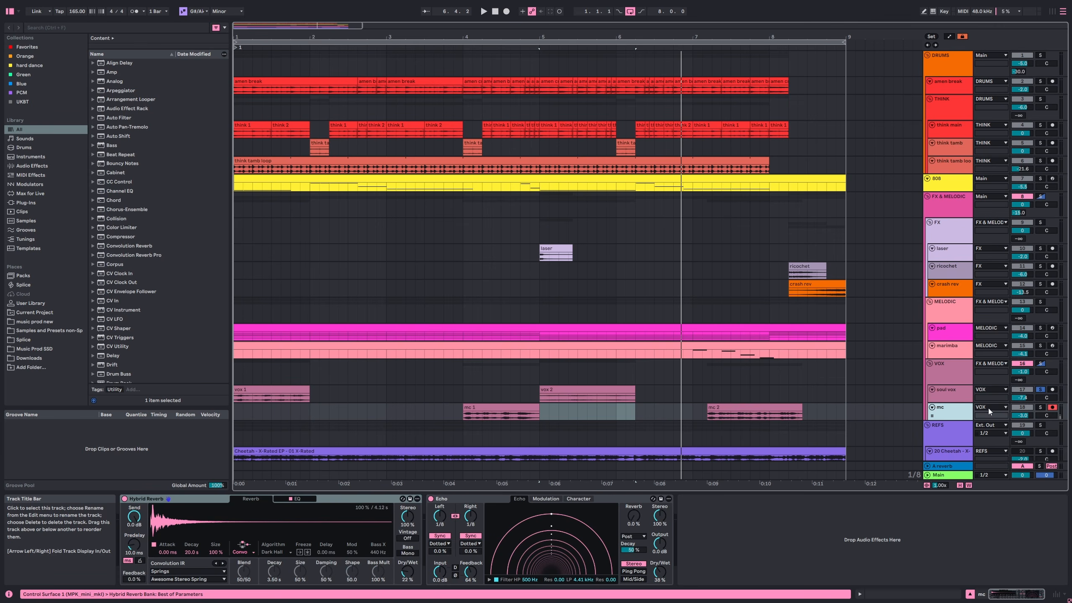
click(516, 404)
key(space)
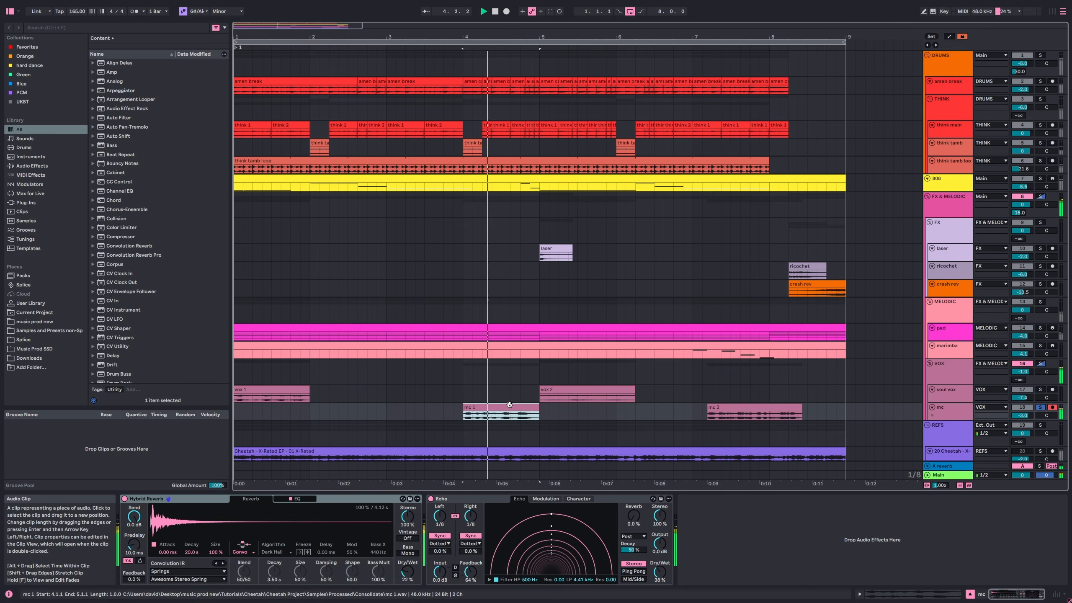
click(738, 407)
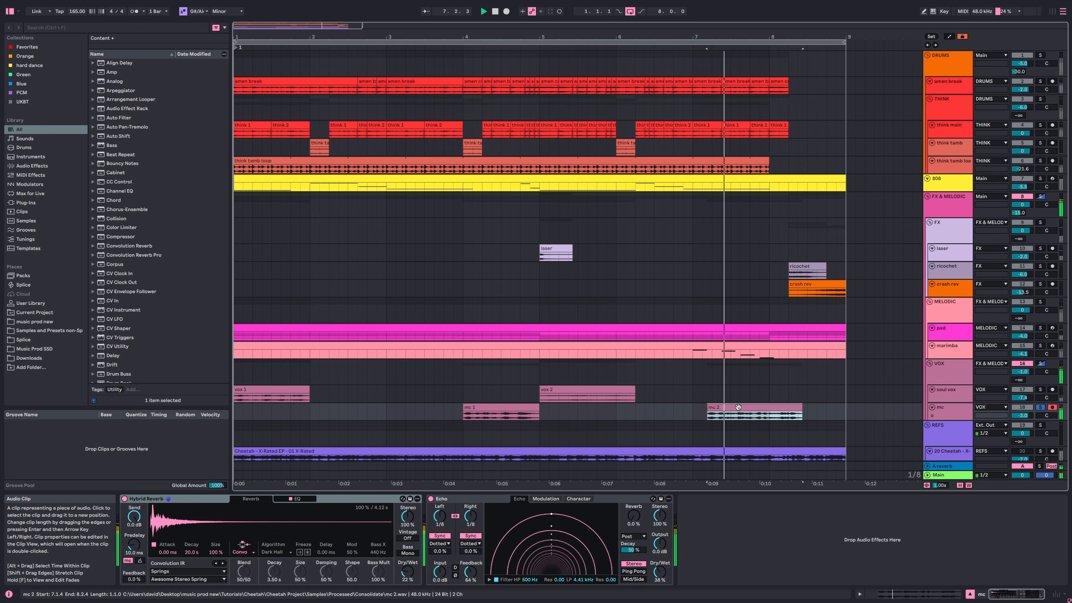
key(space)
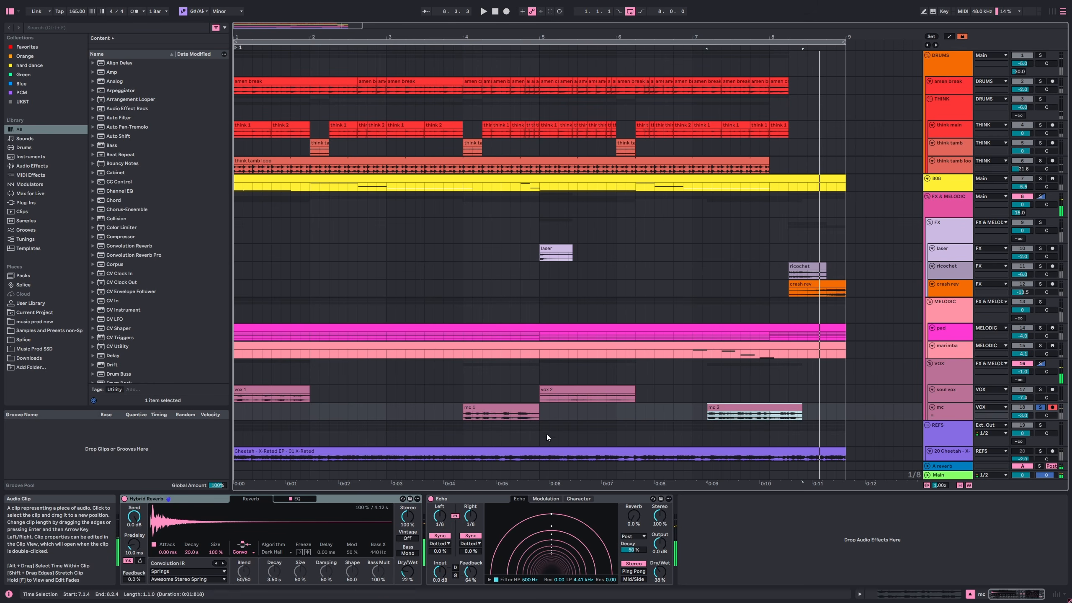
click(215, 502)
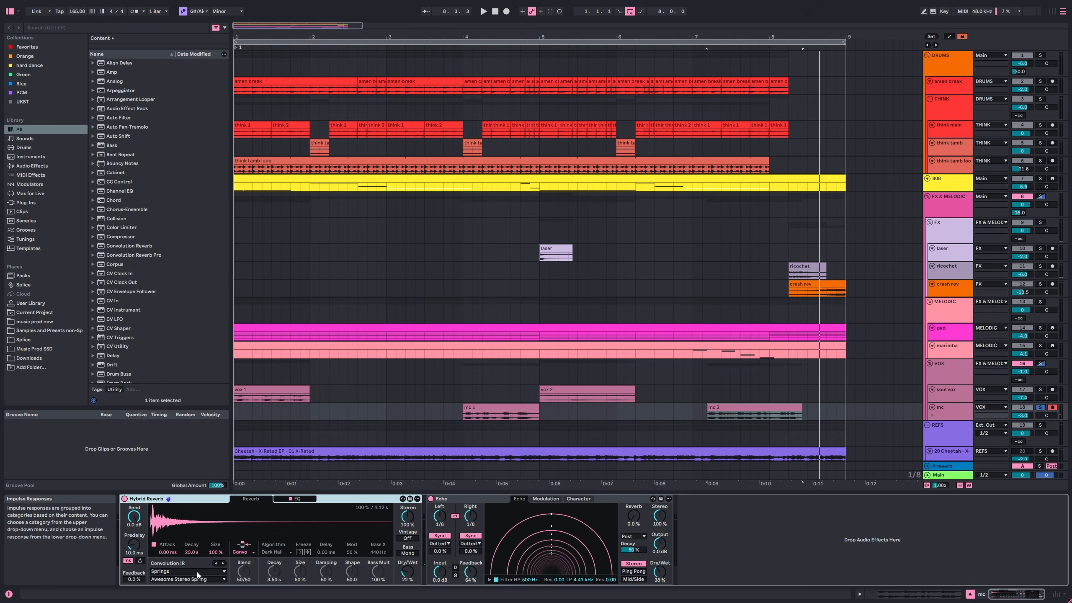
click(480, 499)
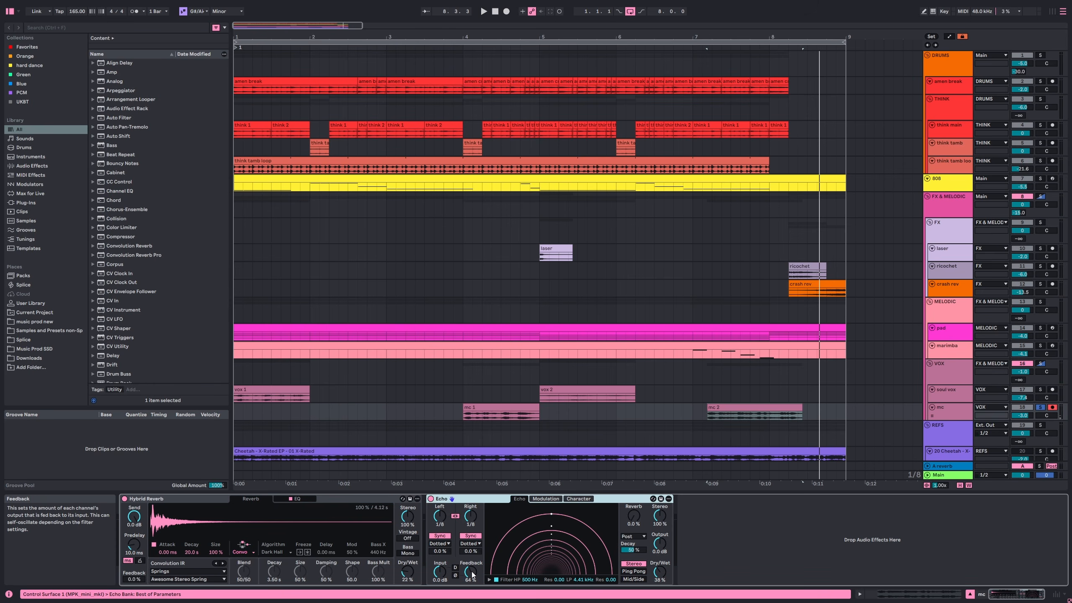
- Review the FX & MELODIC group's device chain from Drum Buss through EQ Eight, Wider with its plug-in window open, Chorus-Ensemble and Limiter
click(950, 206)
click(189, 503)
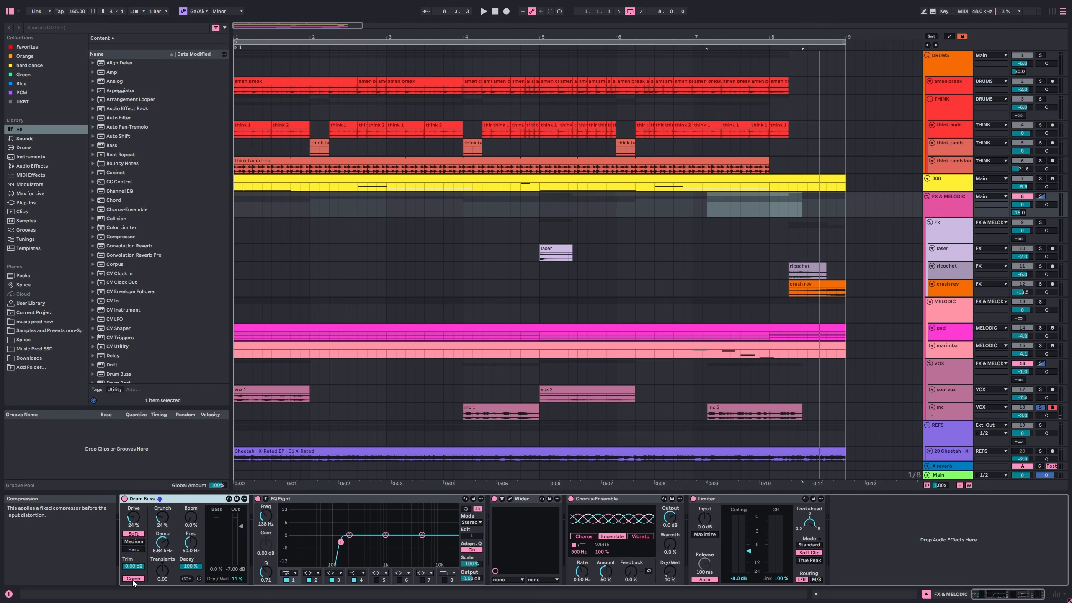
click(350, 535)
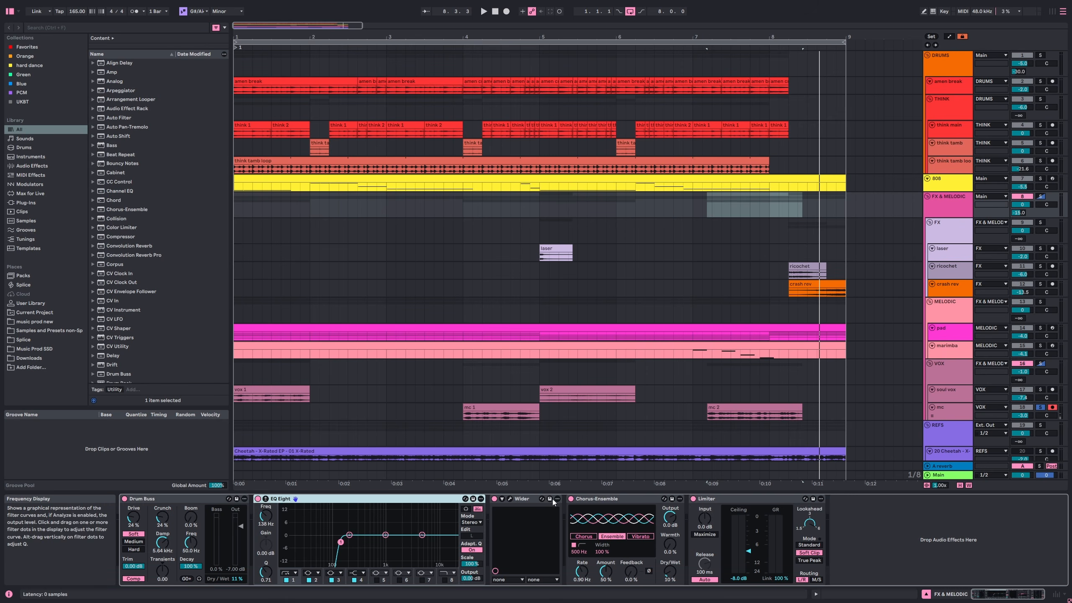
click(522, 499)
click(509, 499)
click(589, 500)
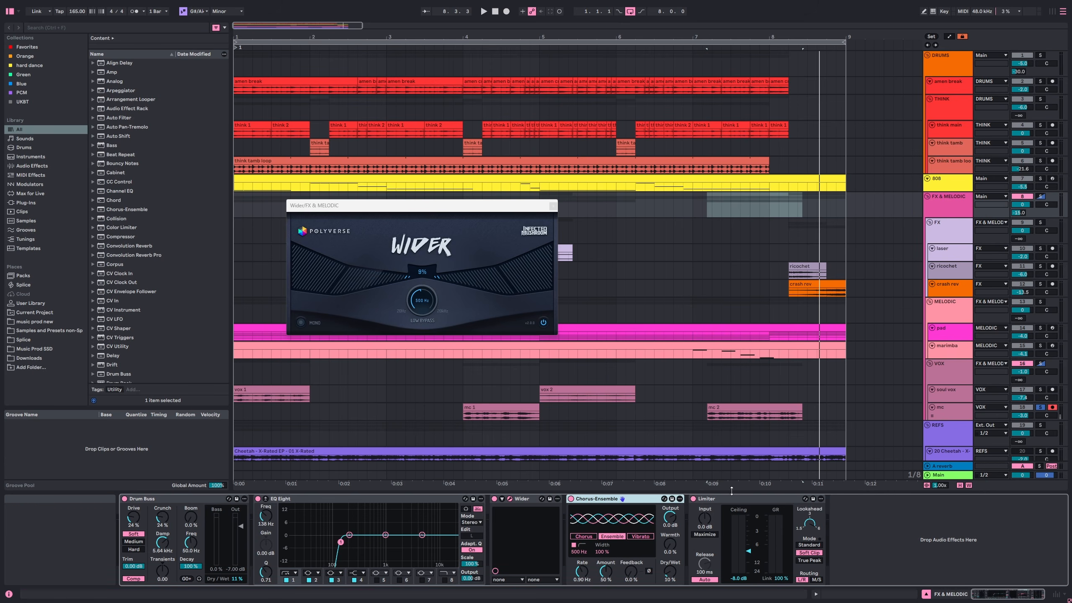
click(709, 499)
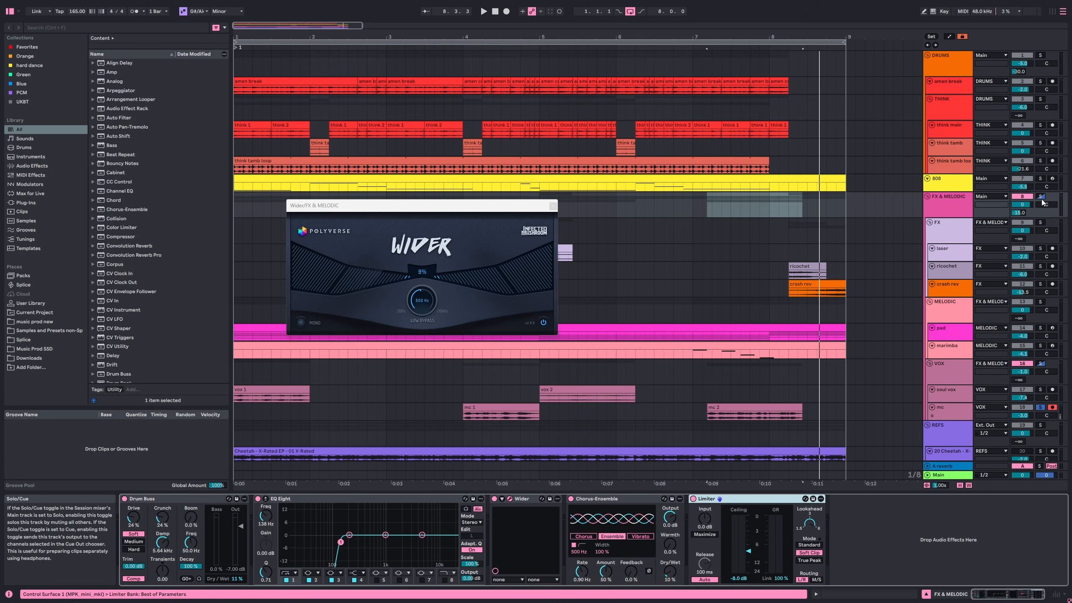
- Solo the FX & MELODIC group, play it from around bar 8, stop playback, and check its send level to the reverb return
click(792, 324)
key(space)
click(947, 198)
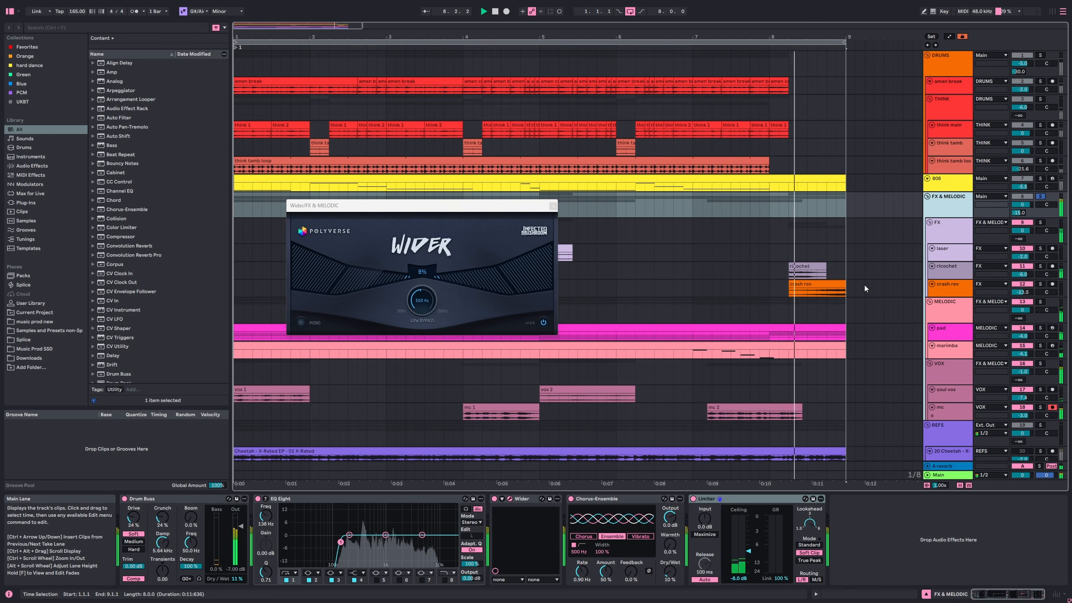
key(space)
click(1023, 213)
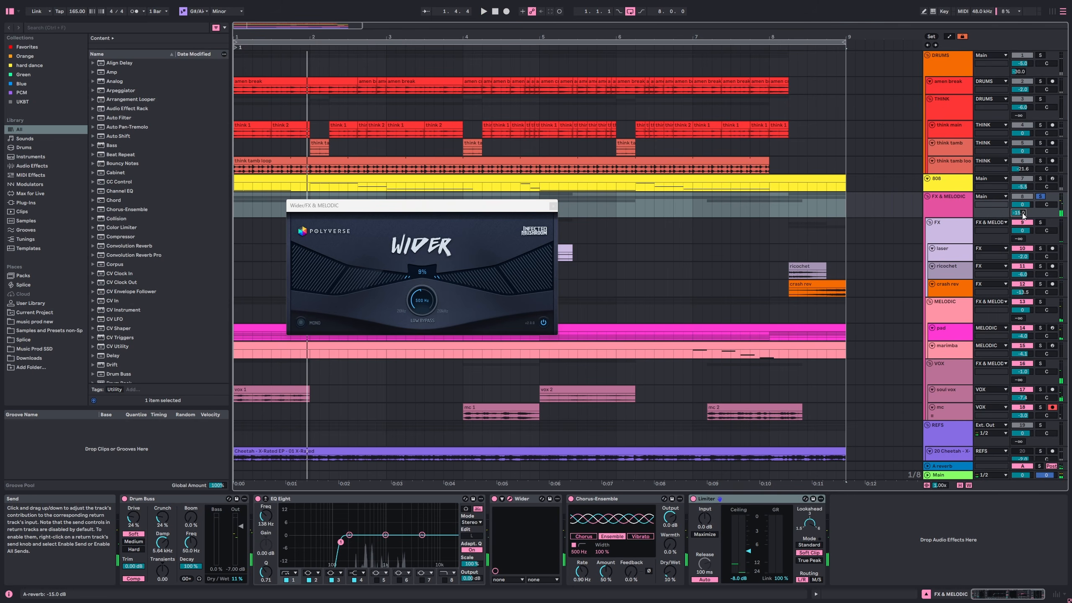